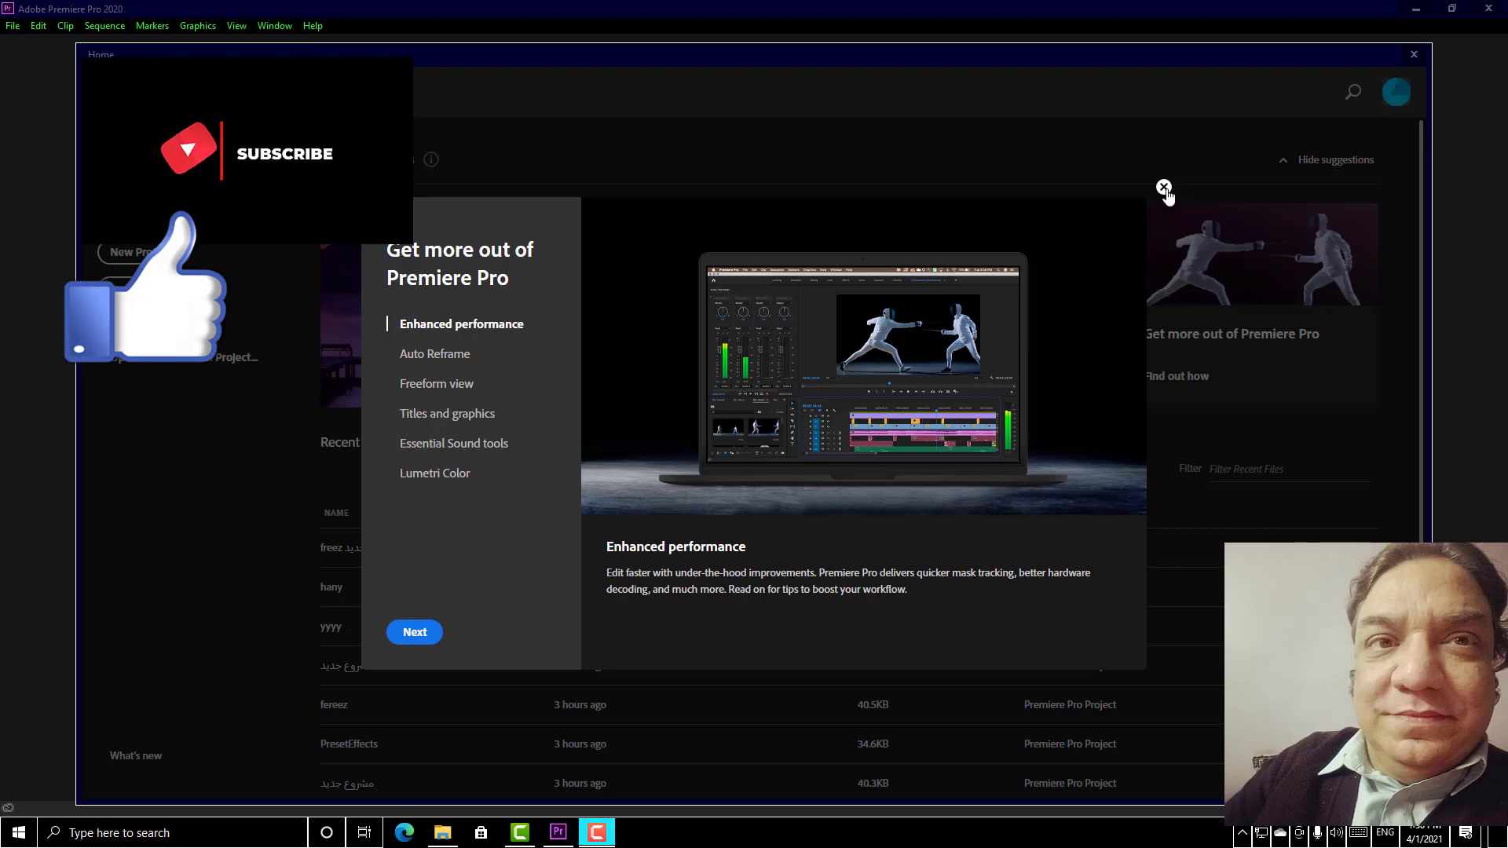
# Dismiss the welcome tips and open the recent project 'freez الجديد' from the Home screen.
pyautogui.click(1165, 188)
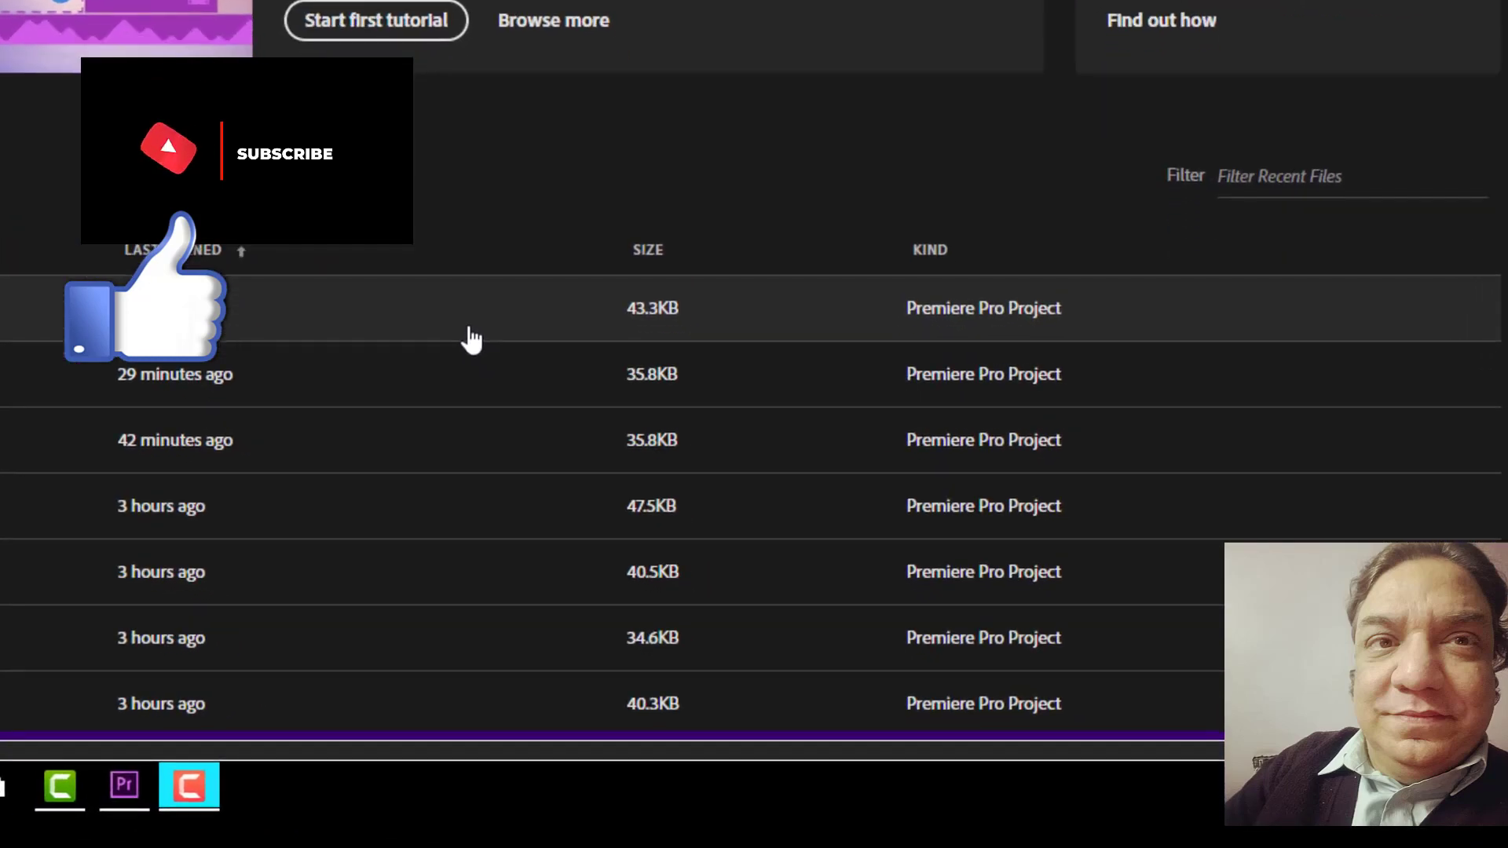
pyautogui.click(537, 385)
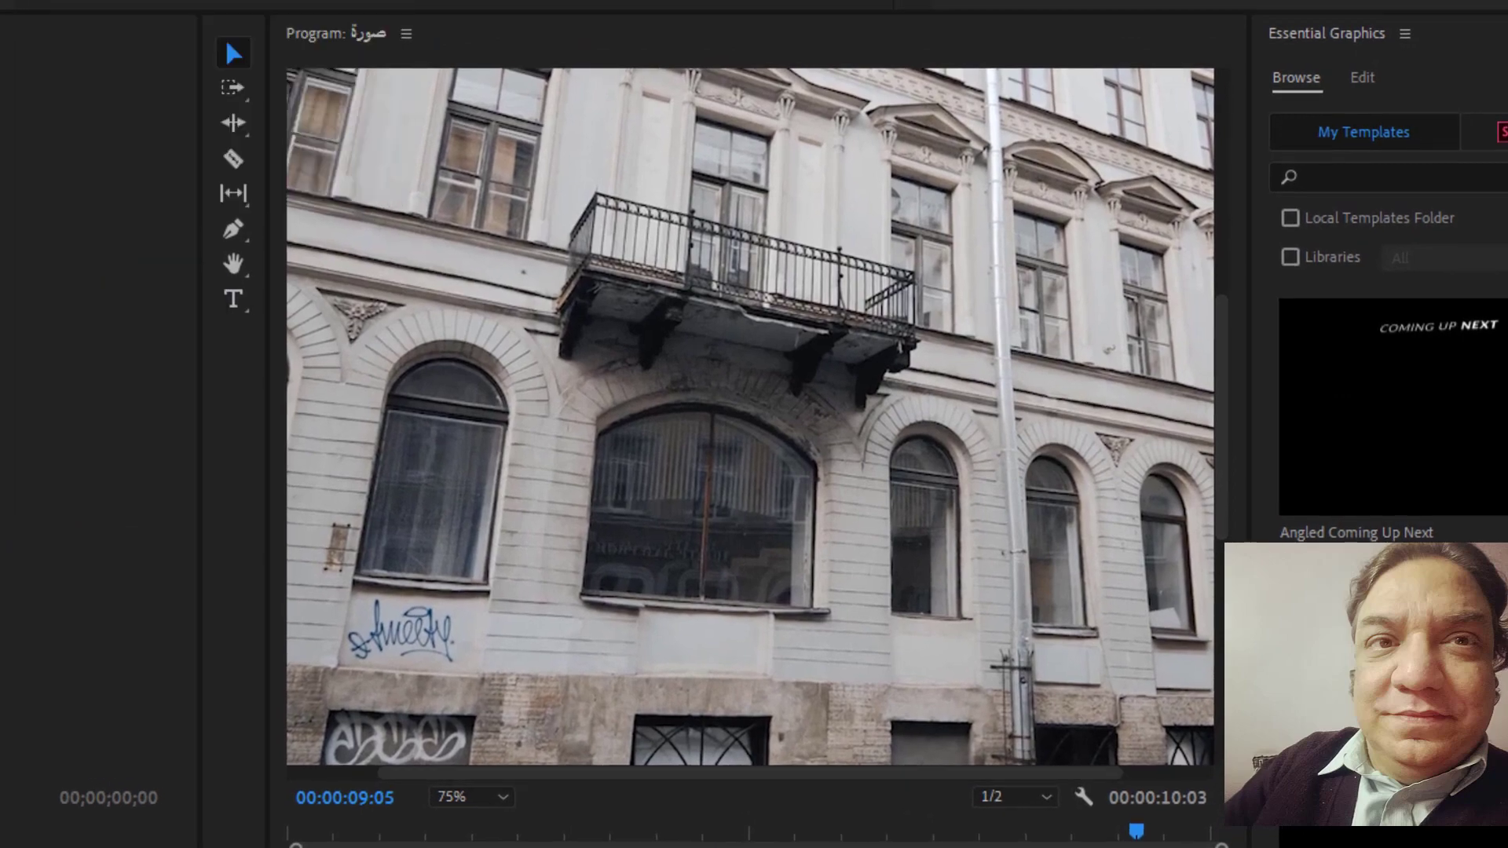
# Play the sequence, return to the start, and switch Program monitor zoom to 100% then back to 75%.
pyautogui.press('space')
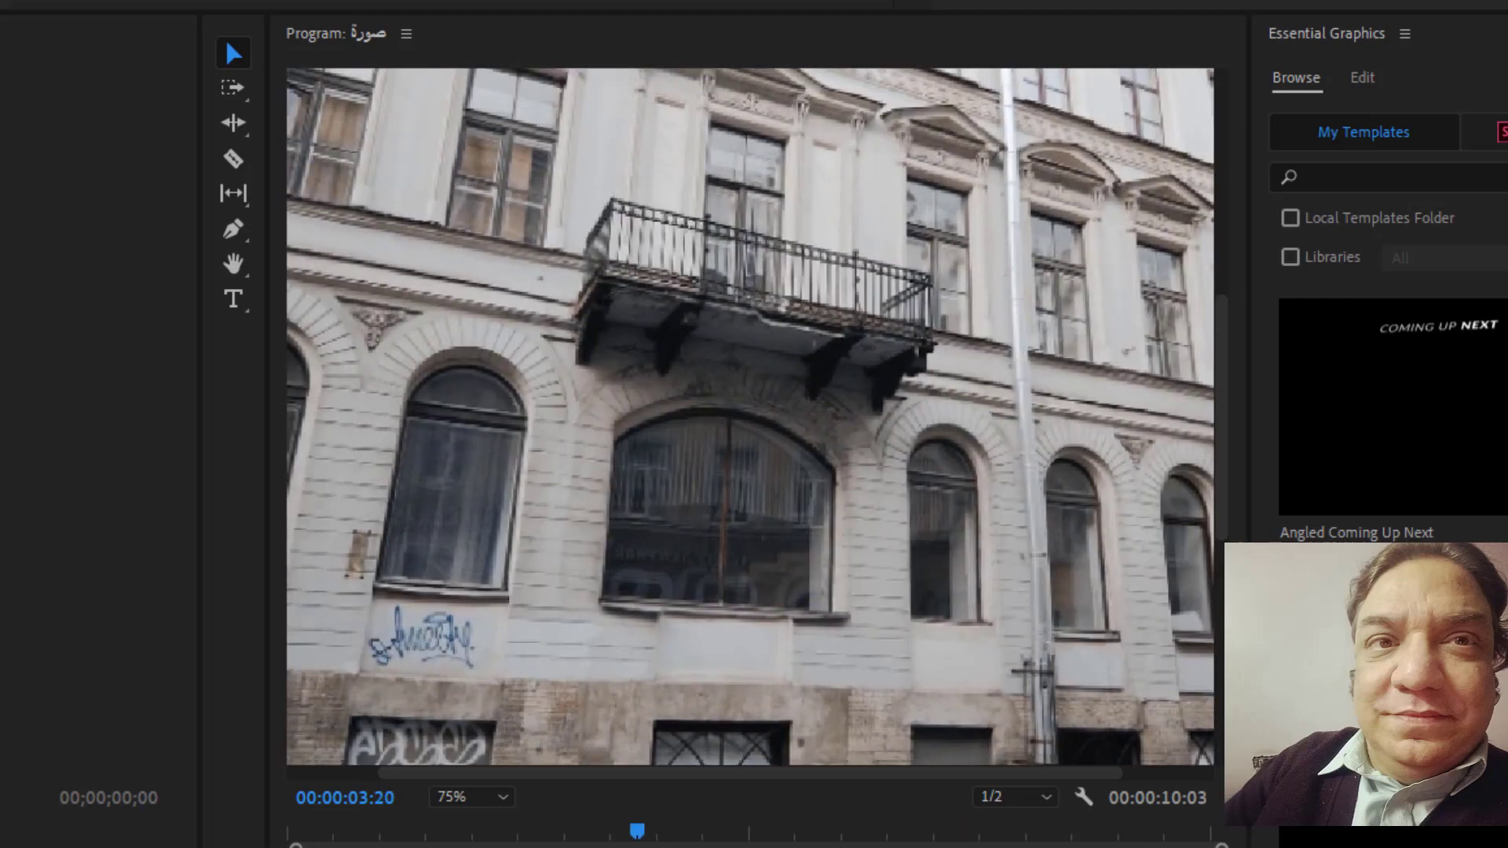
pyautogui.press('Home')
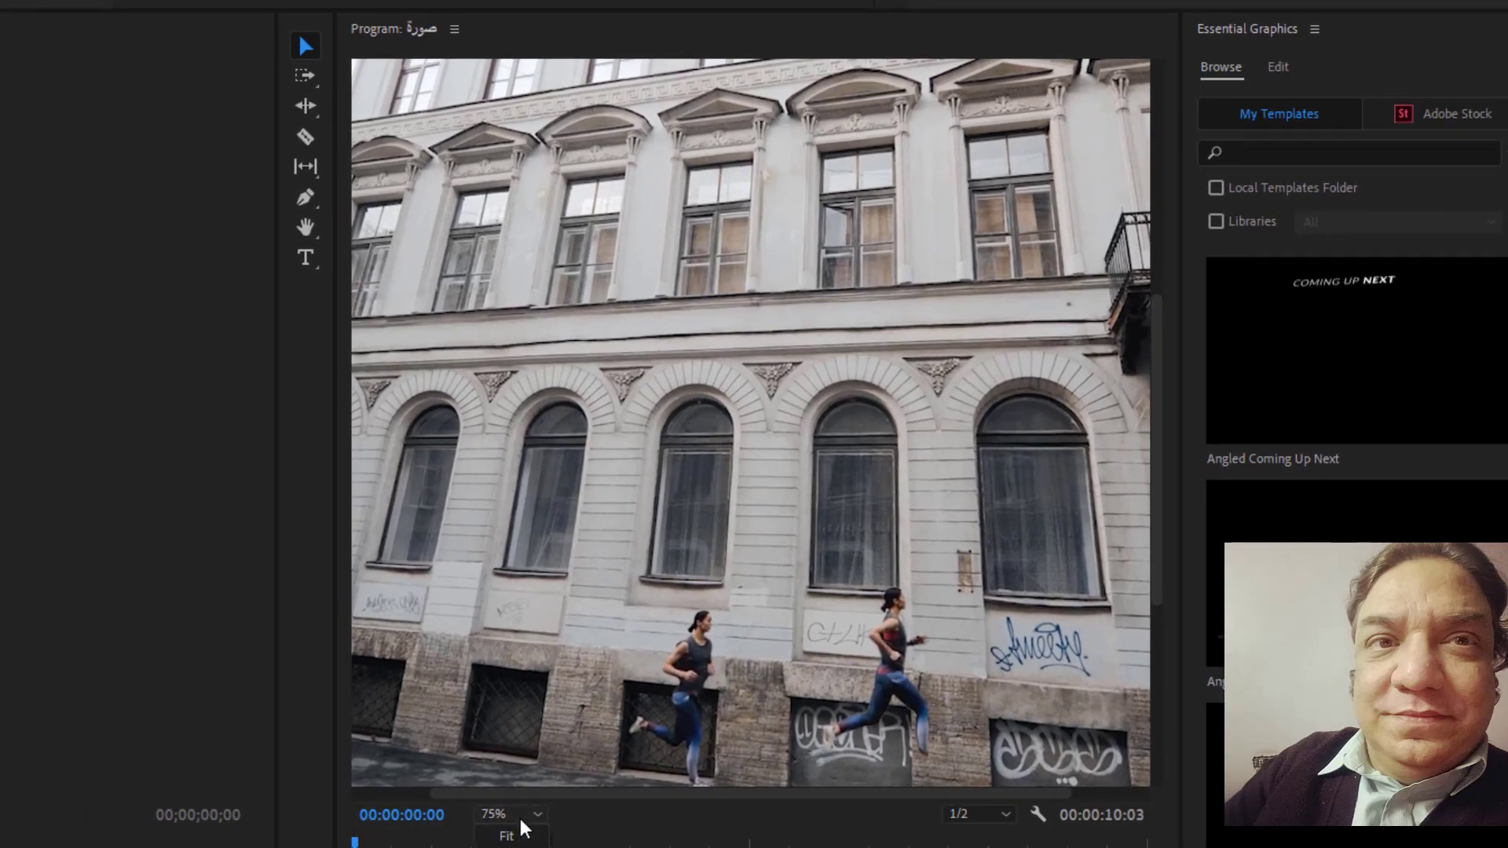
pyautogui.click(507, 845)
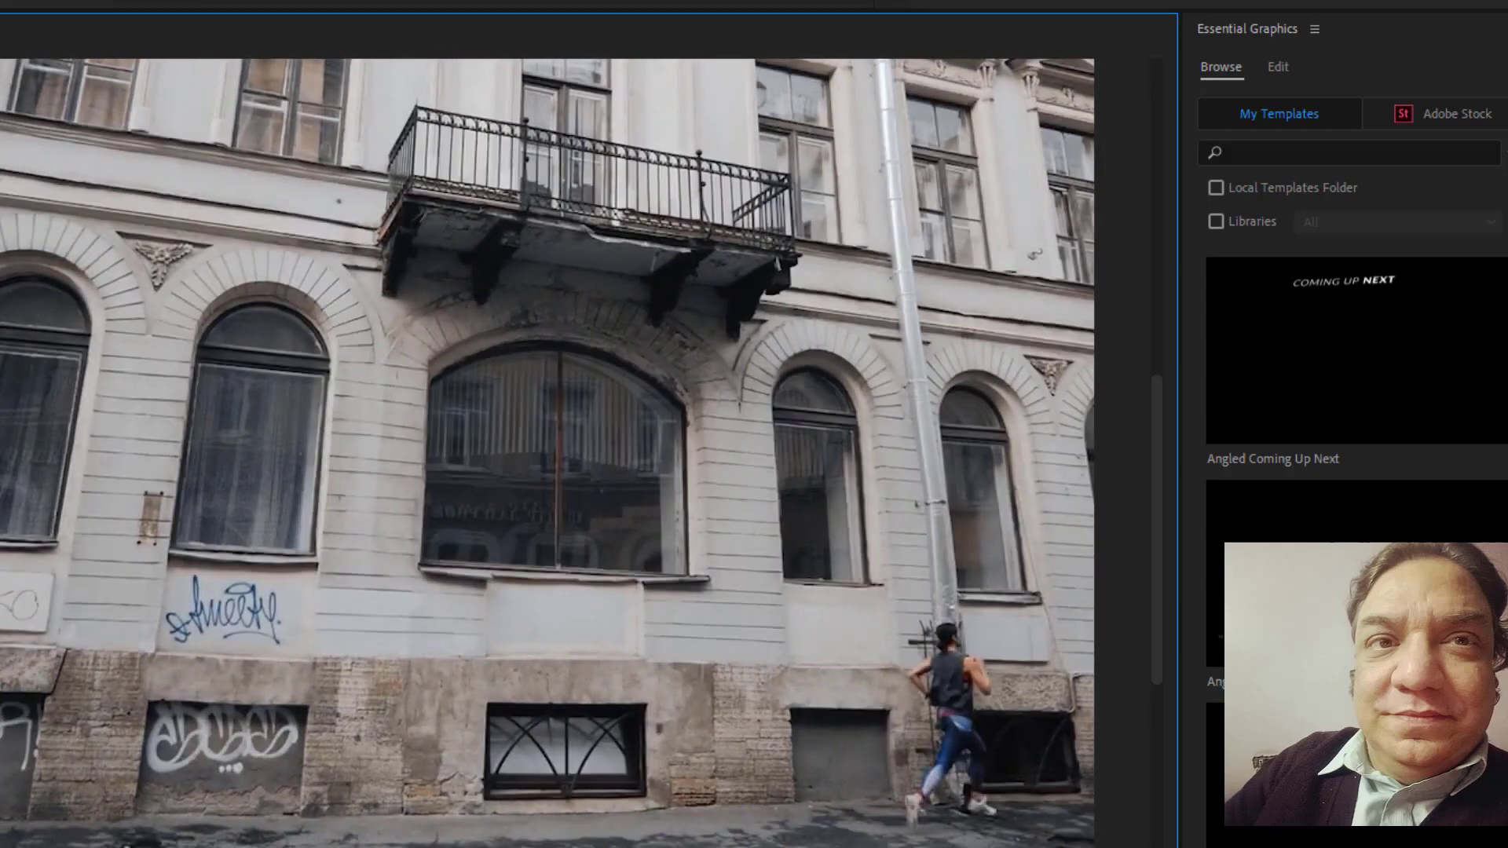
pyautogui.moveTo(581, 847); pyautogui.dragTo(580, 793)
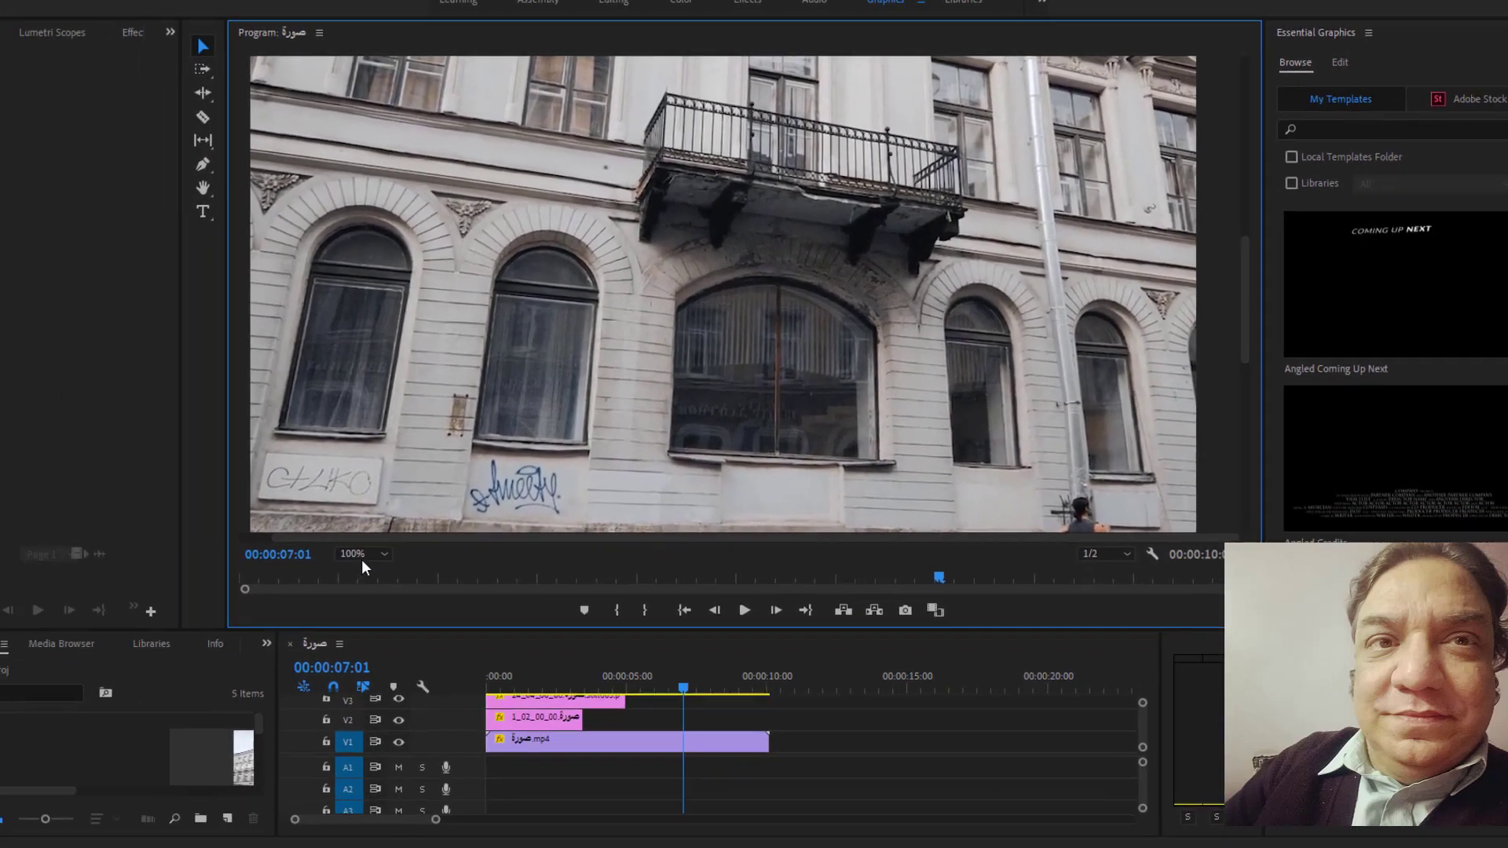
pyautogui.click(405, 537)
pyautogui.click(404, 631)
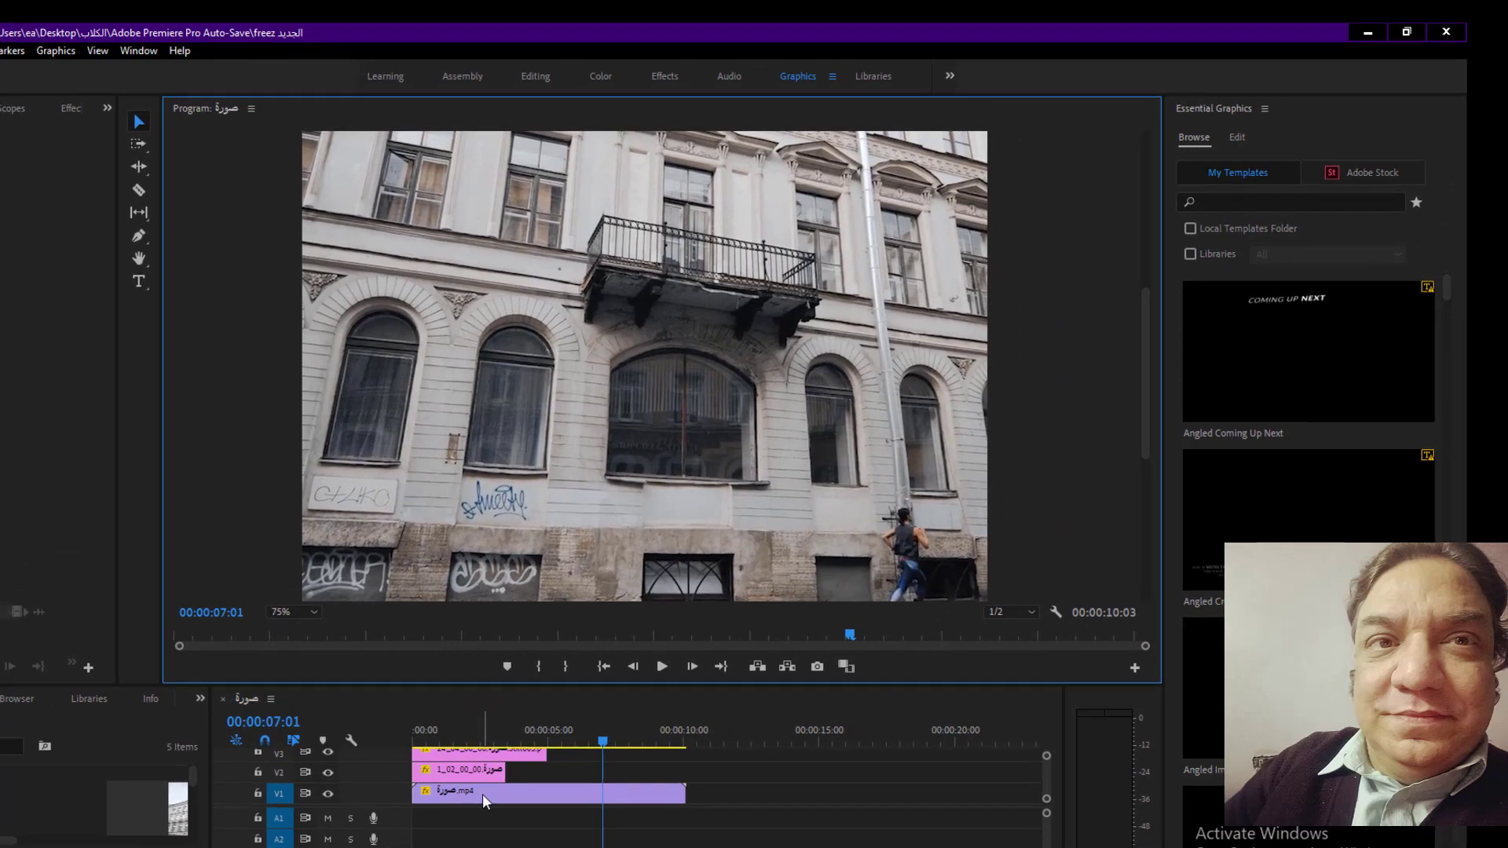
# Delete the pink still clips from V2 and V3, then scrub the V1 runner clip back to about 00:00:03.
pyautogui.click(485, 800)
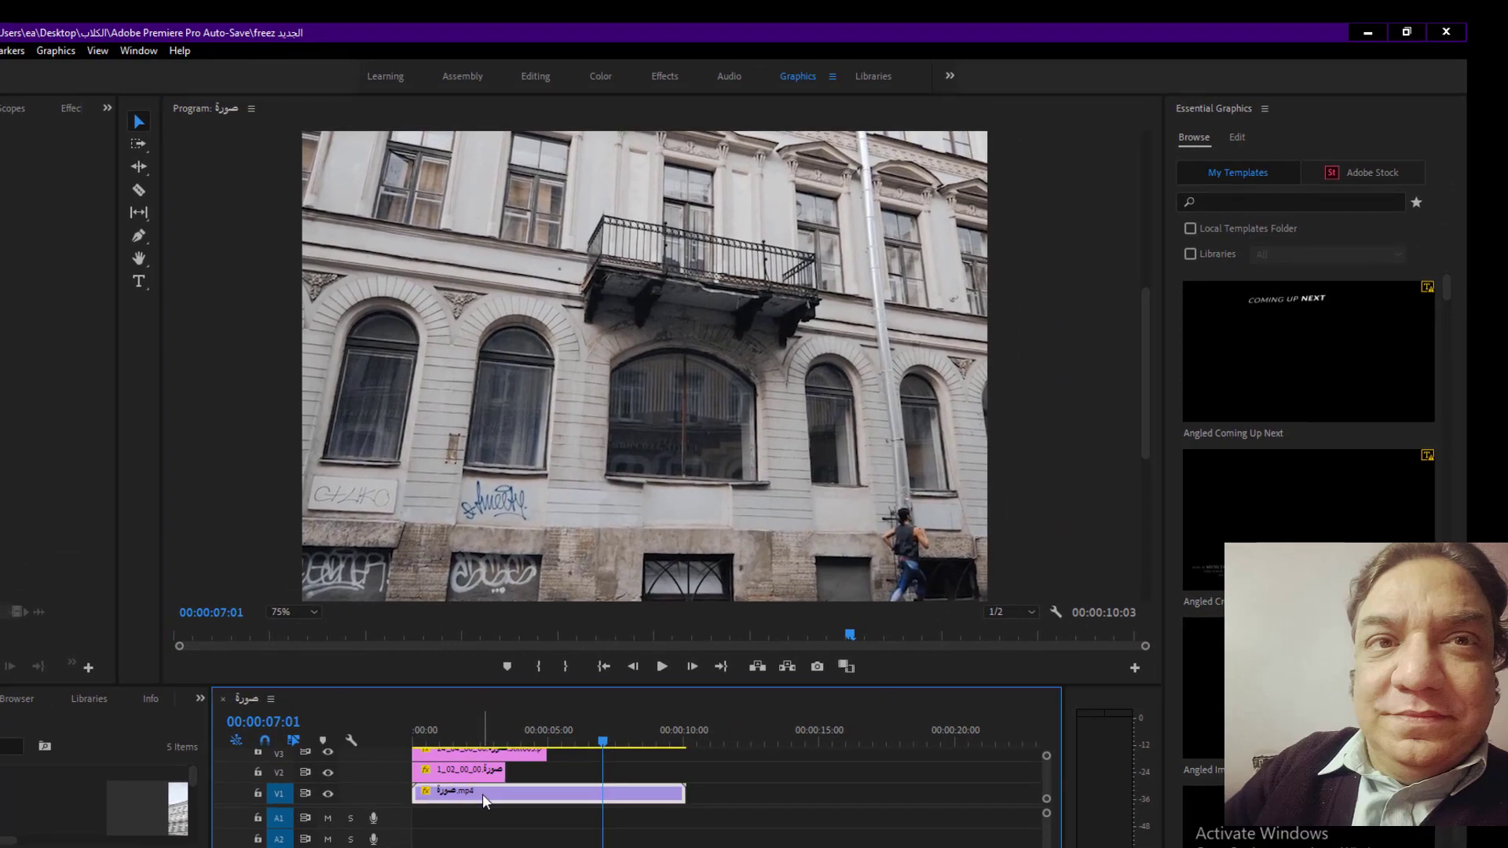
pyautogui.click(188, 786)
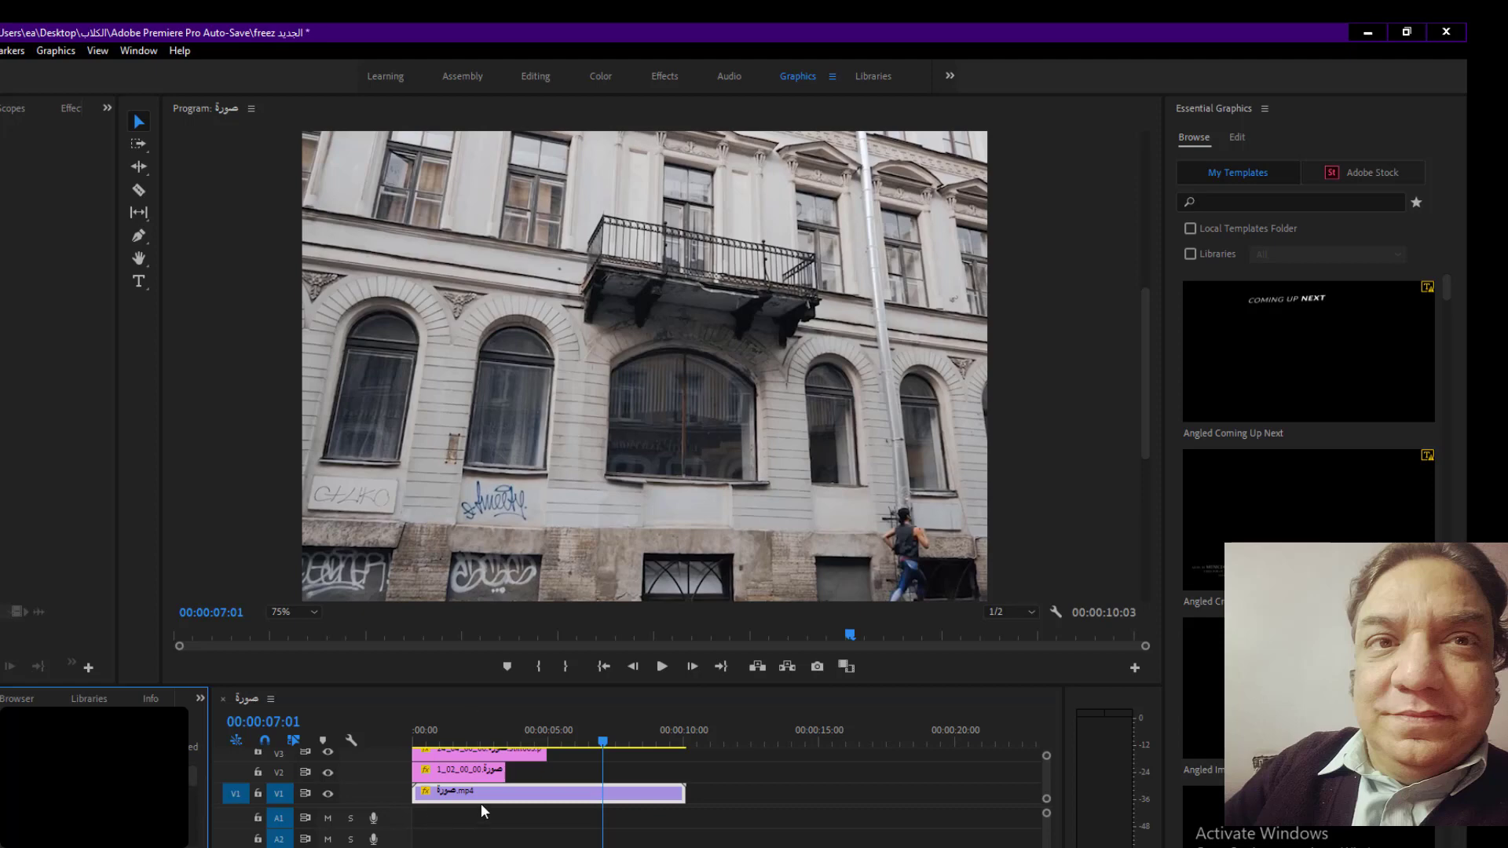
pyautogui.click(479, 774)
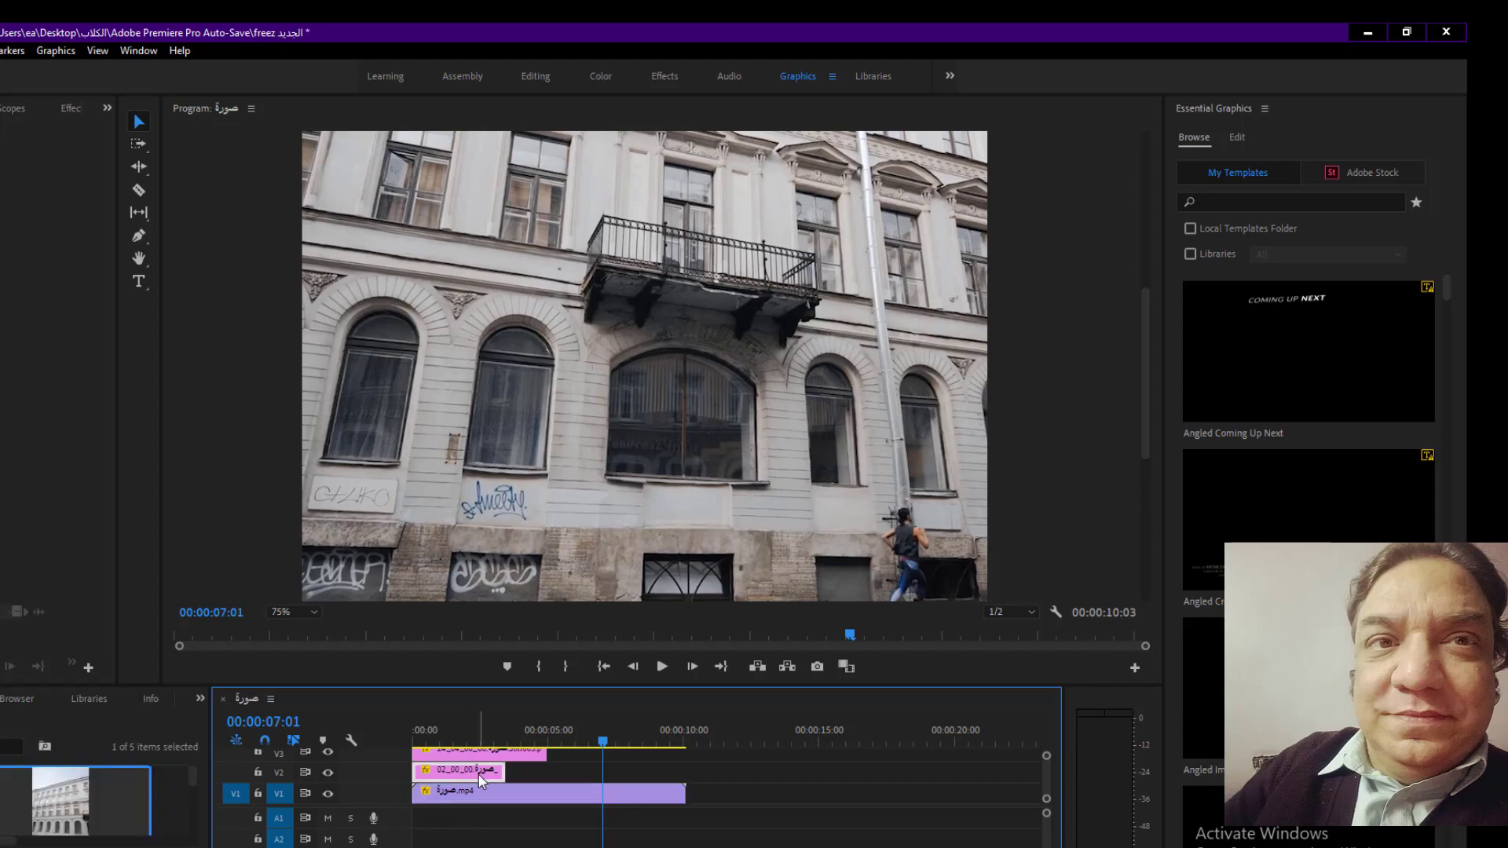
pyautogui.press('Delete')
pyautogui.click(484, 760)
pyautogui.press('Delete')
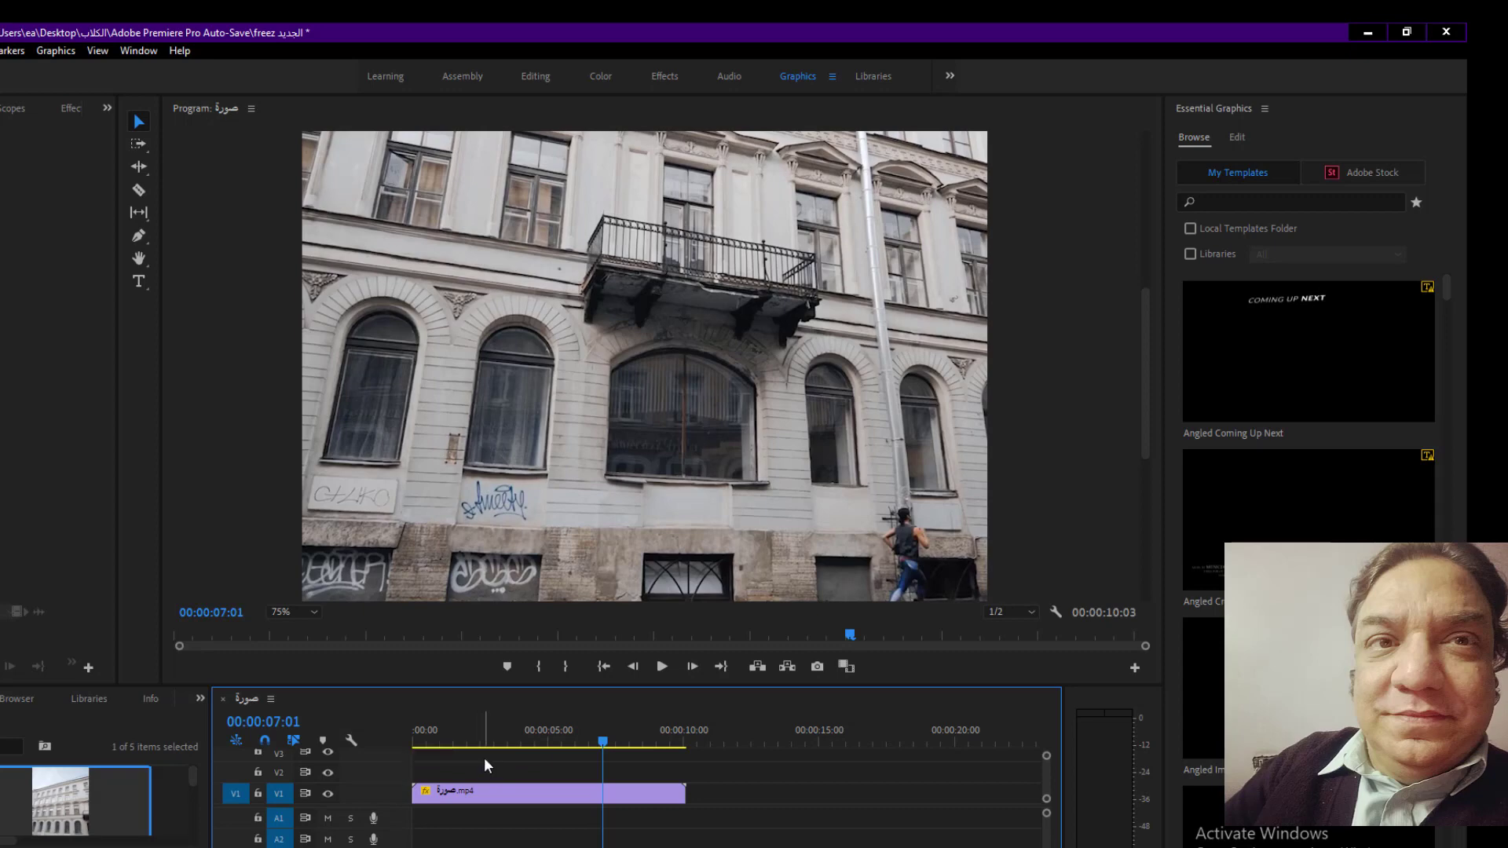
pyautogui.click(561, 792)
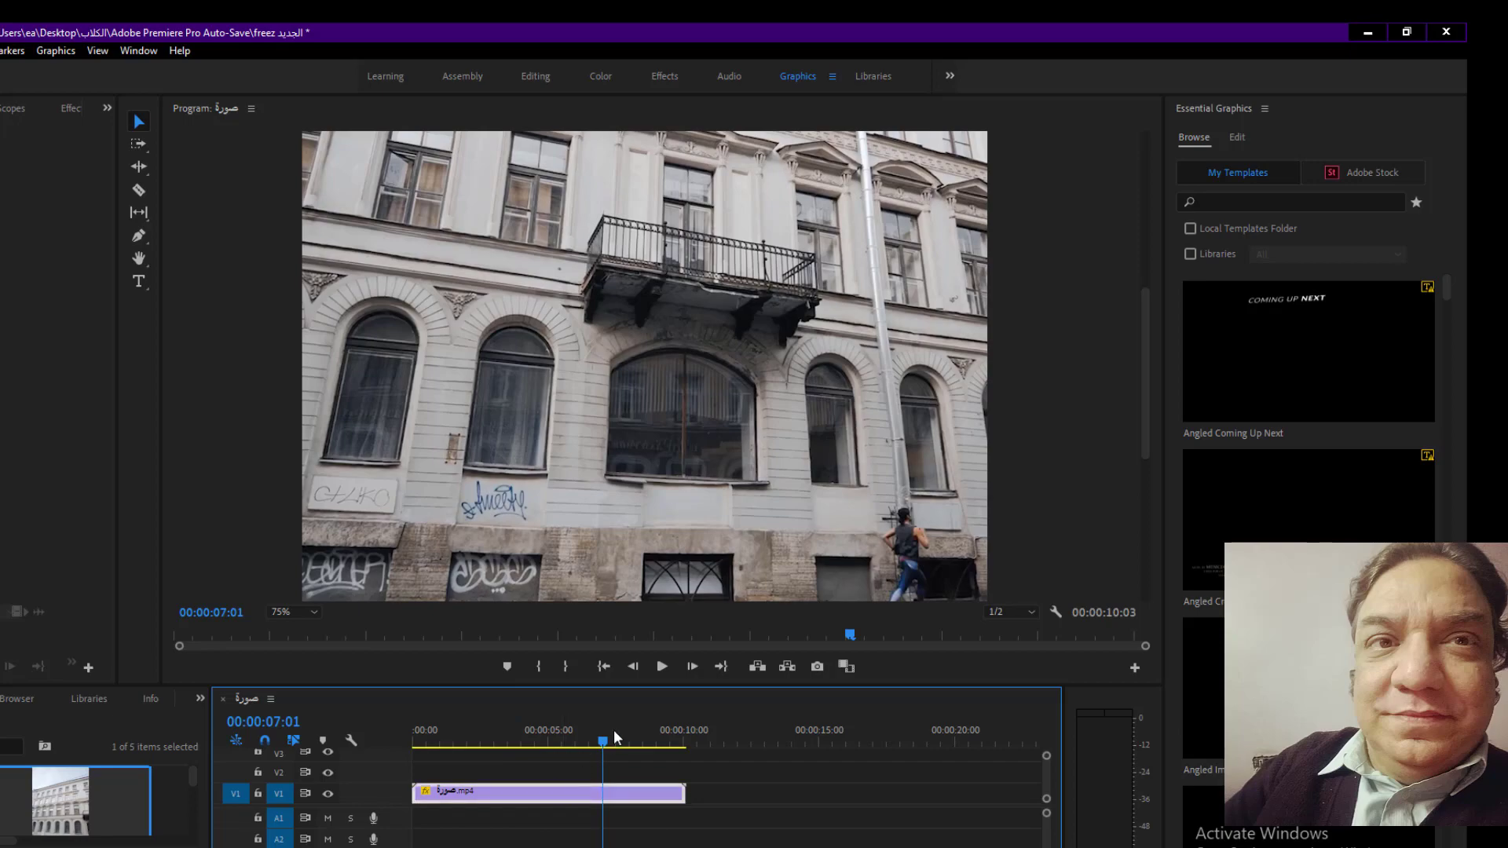
pyautogui.moveTo(595, 742); pyautogui.dragTo(494, 748)
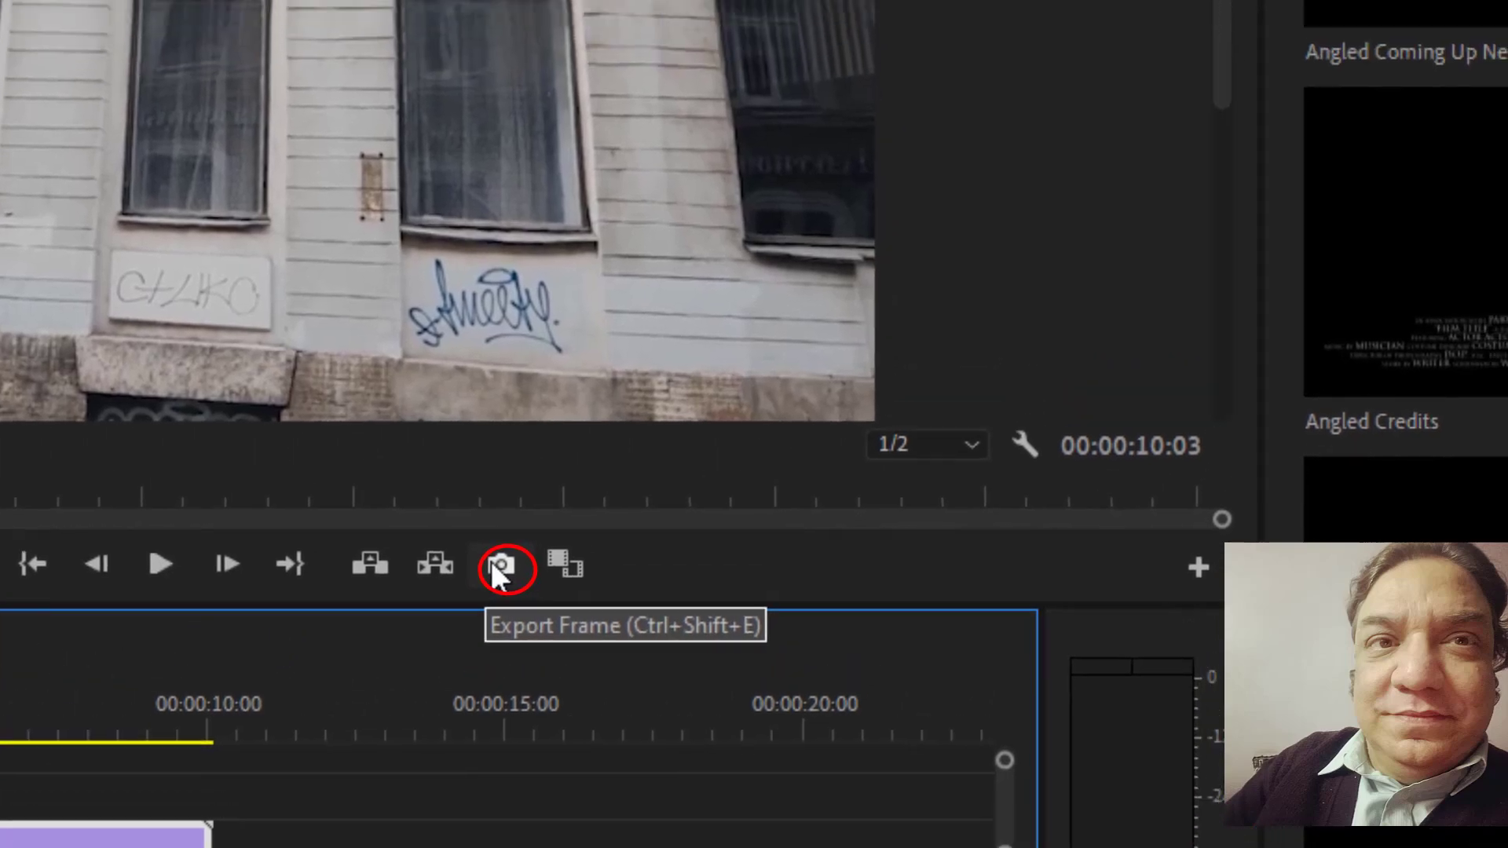
# Export the current frame as PNG still Still006 with Import into project unchecked.
pyautogui.click(531, 491)
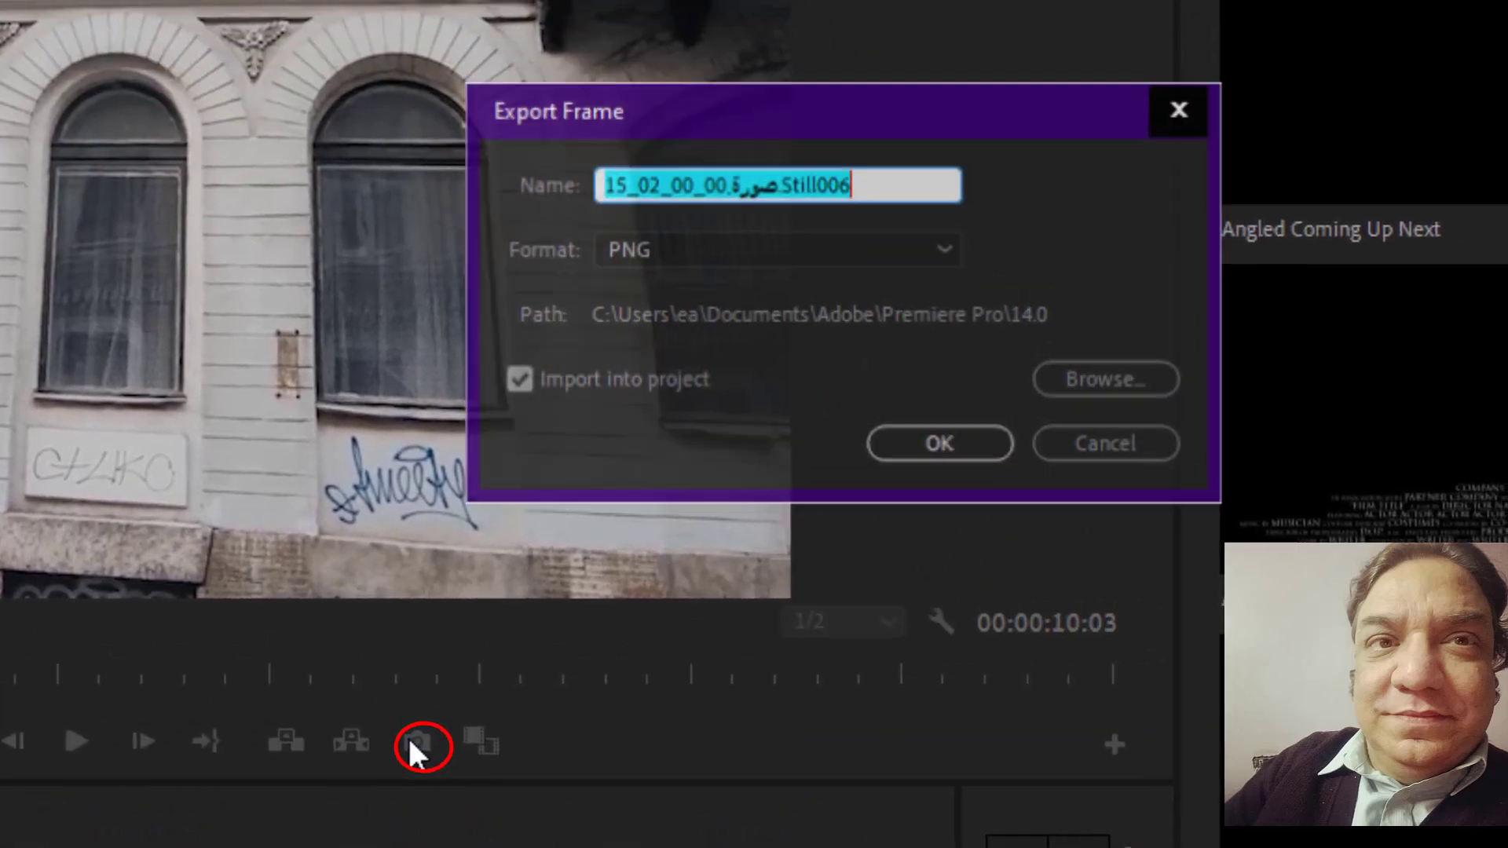
pyautogui.click(889, 188)
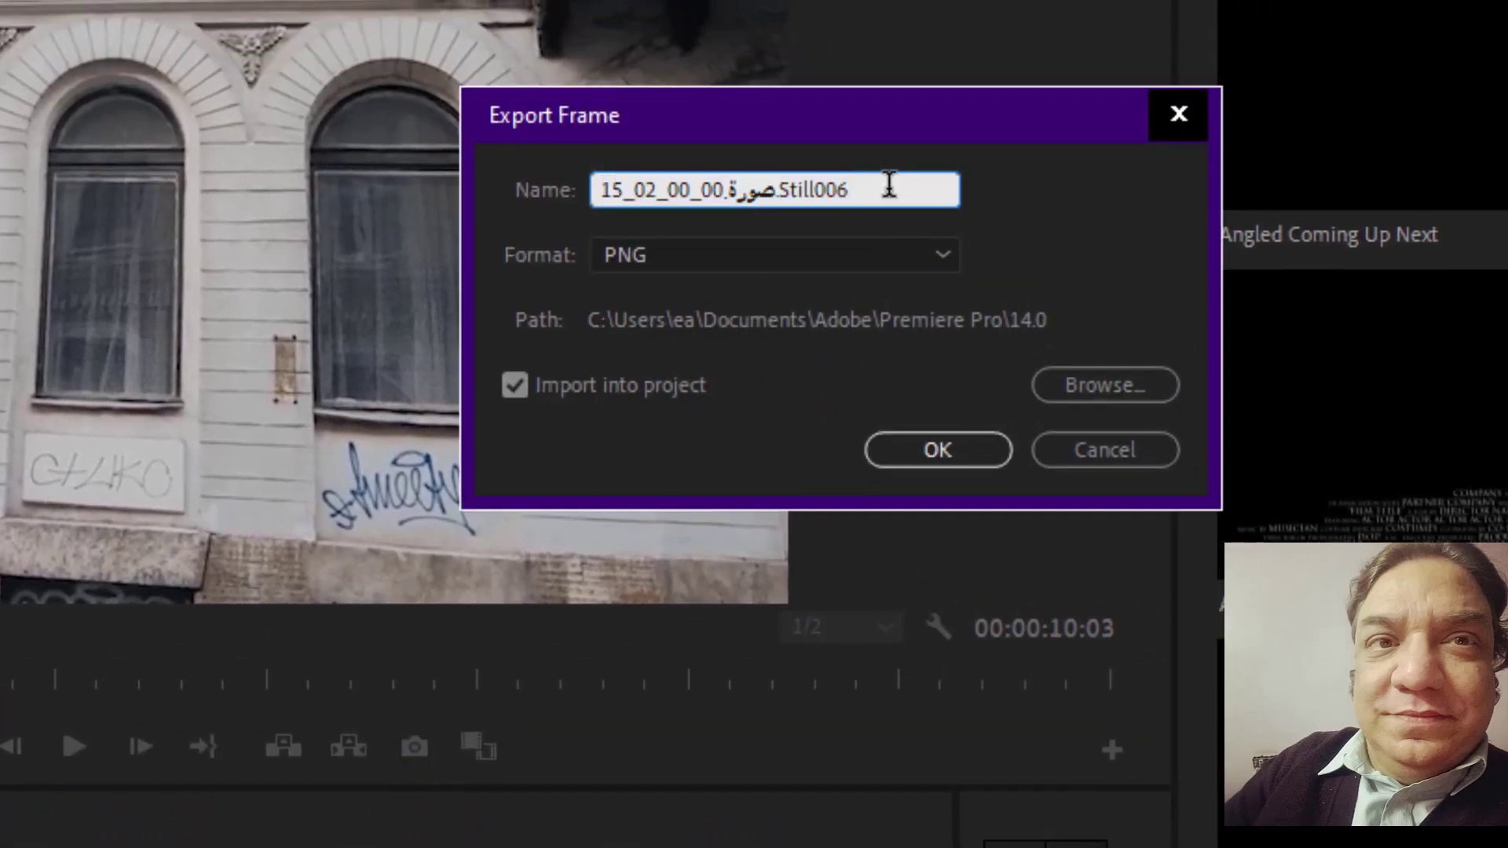
pyautogui.click(674, 387)
pyautogui.click(707, 256)
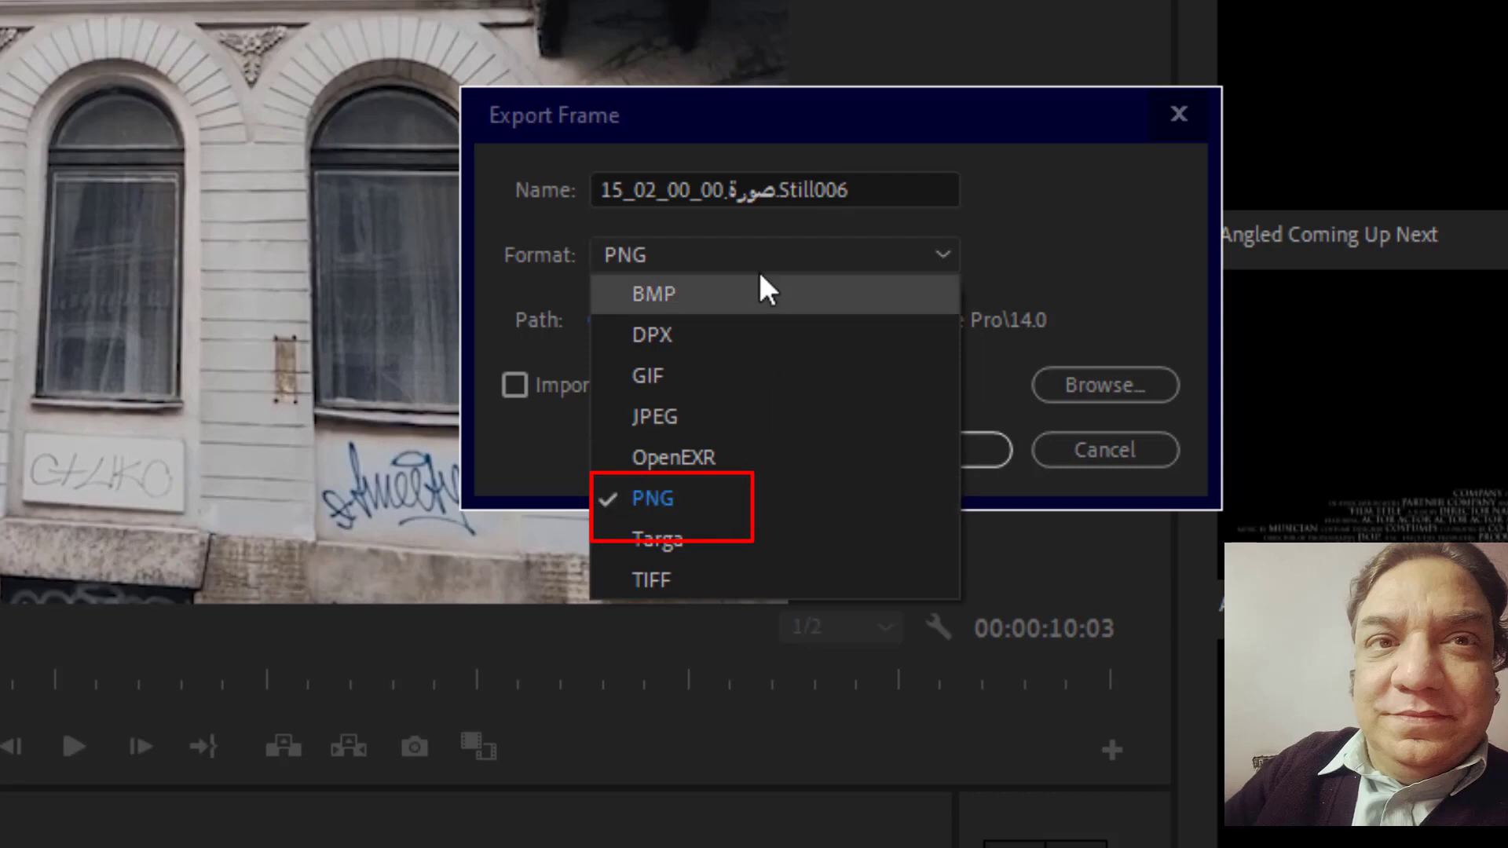
pyautogui.click(715, 492)
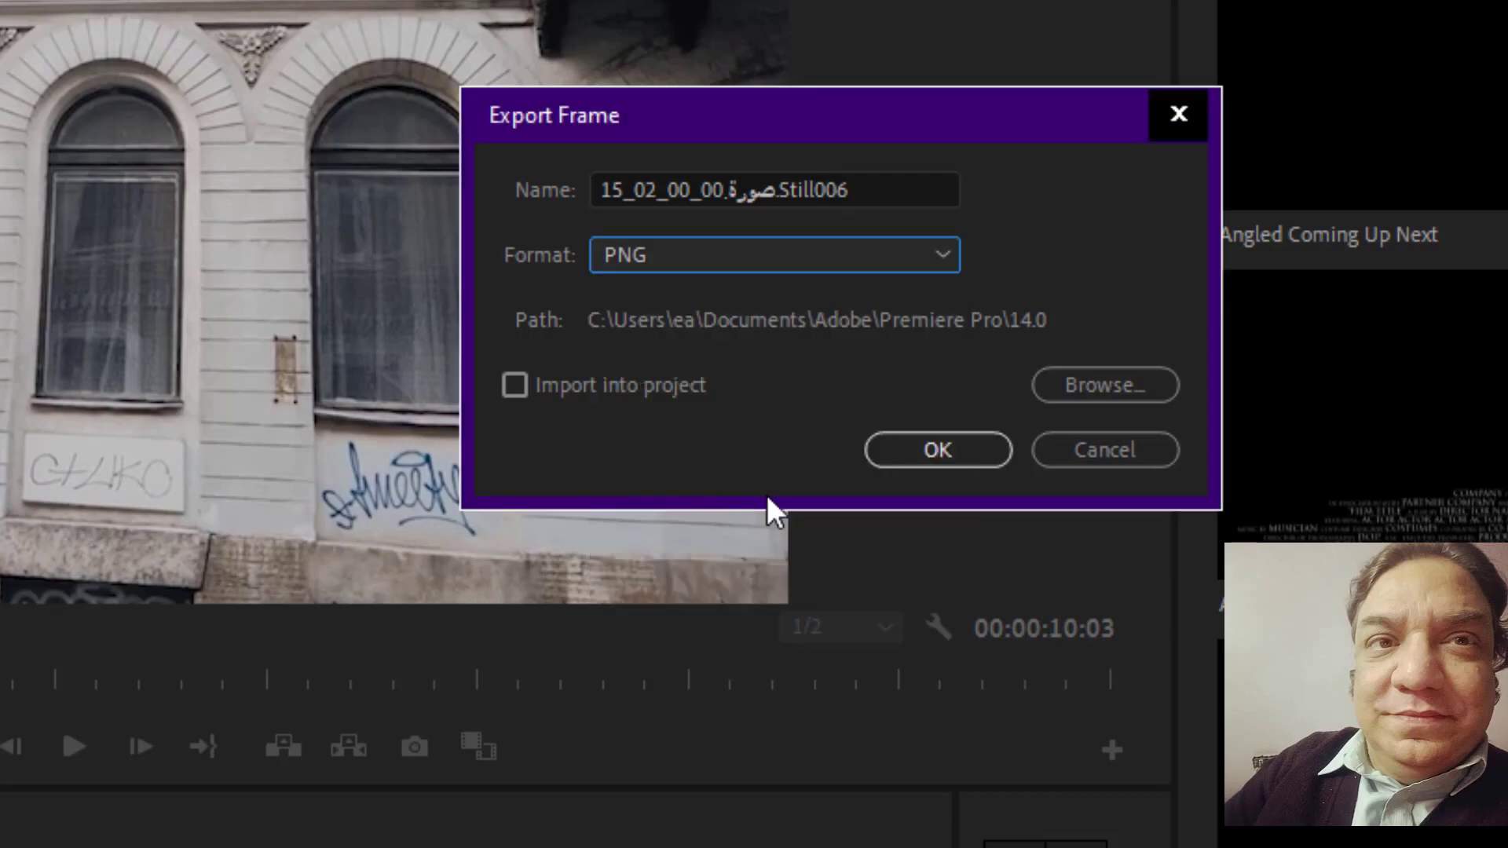
pyautogui.click(931, 460)
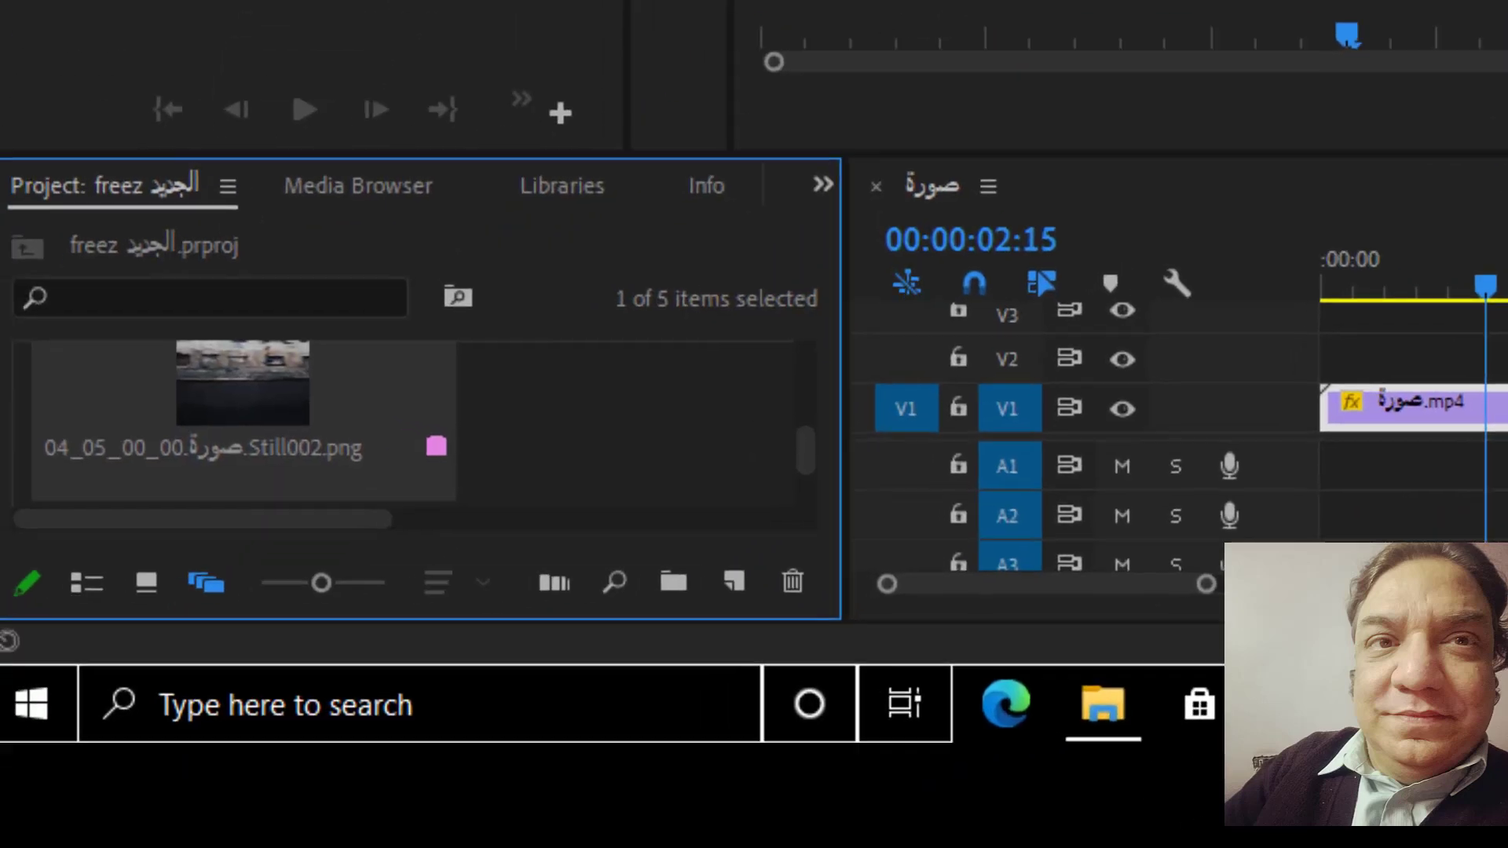
# Place Still002.png on V2 at the timeline start and preview the overlay from 00:00:02:01.
pyautogui.moveTo(314, 388)
pyautogui.mouseDown()
pyautogui.moveTo(679, 379)
pyautogui.moveTo(628, 391)
pyautogui.mouseUp()
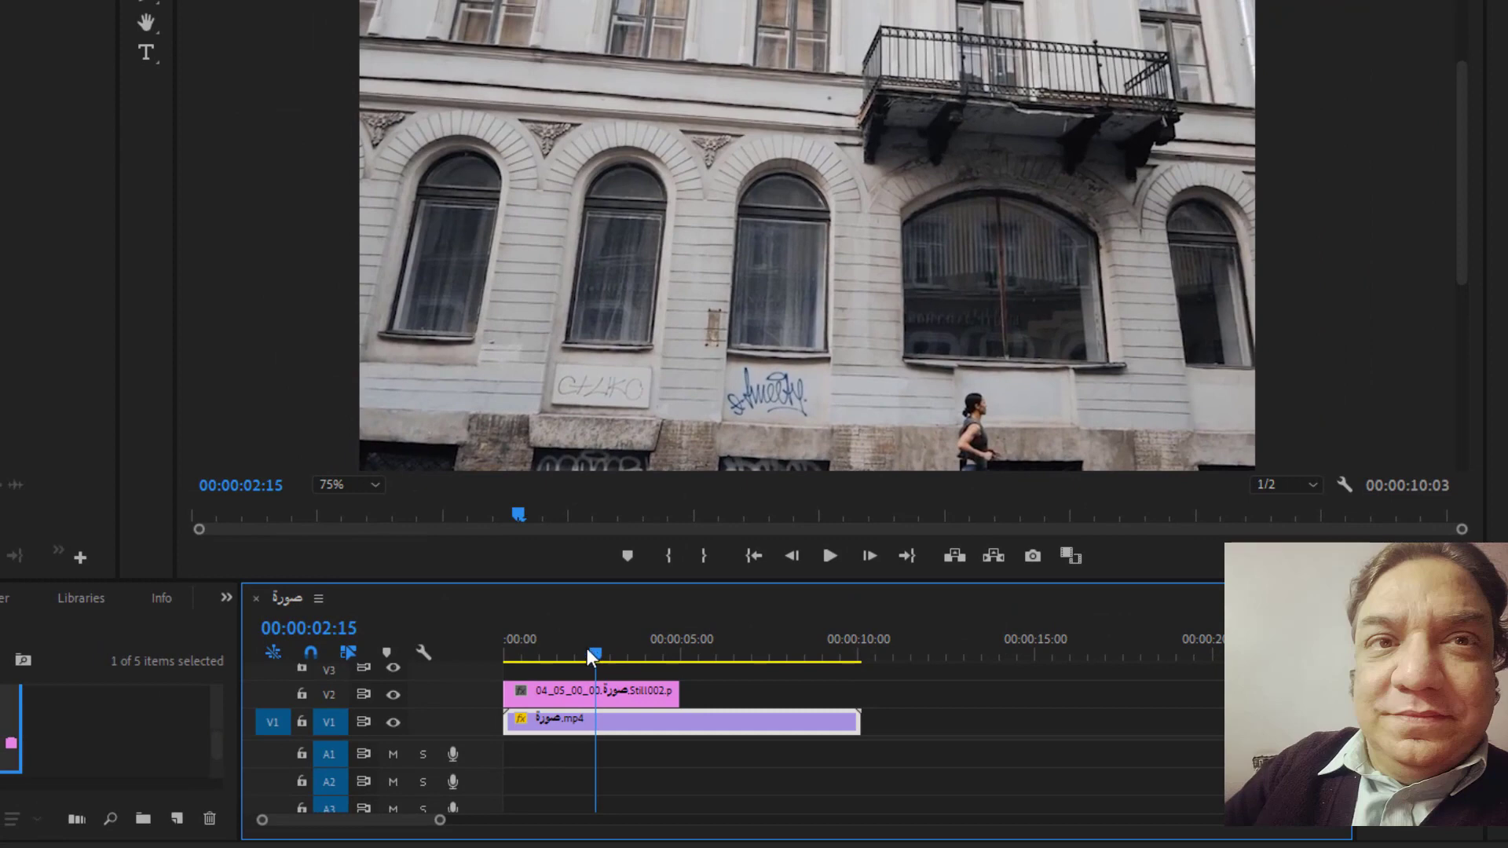
pyautogui.moveTo(589, 652); pyautogui.dragTo(575, 653)
pyautogui.click(831, 557)
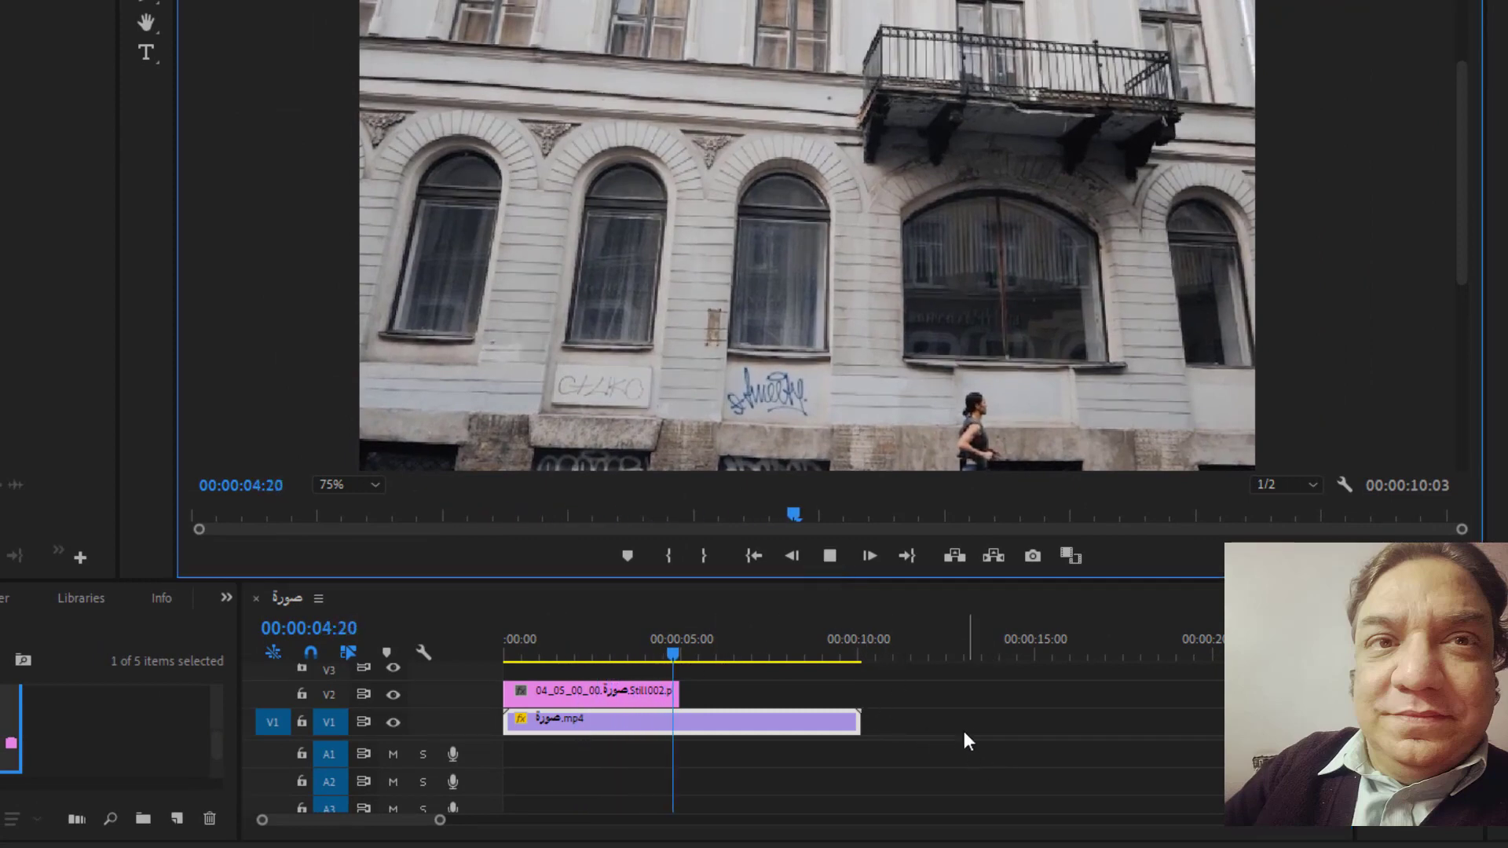
pyautogui.click(829, 558)
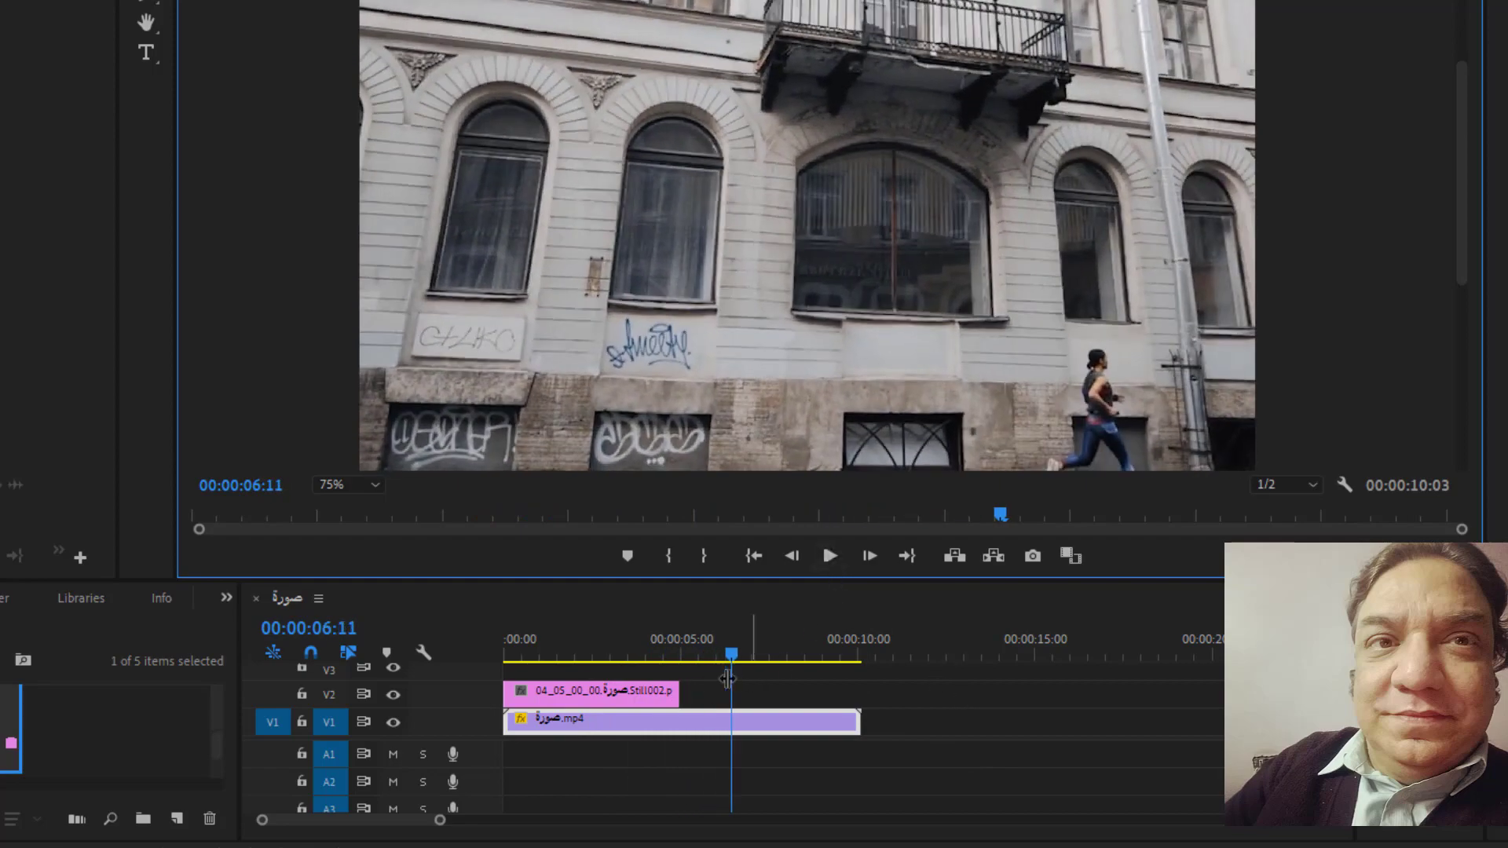
# Send the V2 still clip to Photoshop with Edit in Adobe Photoshop.
pyautogui.click(628, 695)
pyautogui.rightClick(628, 688)
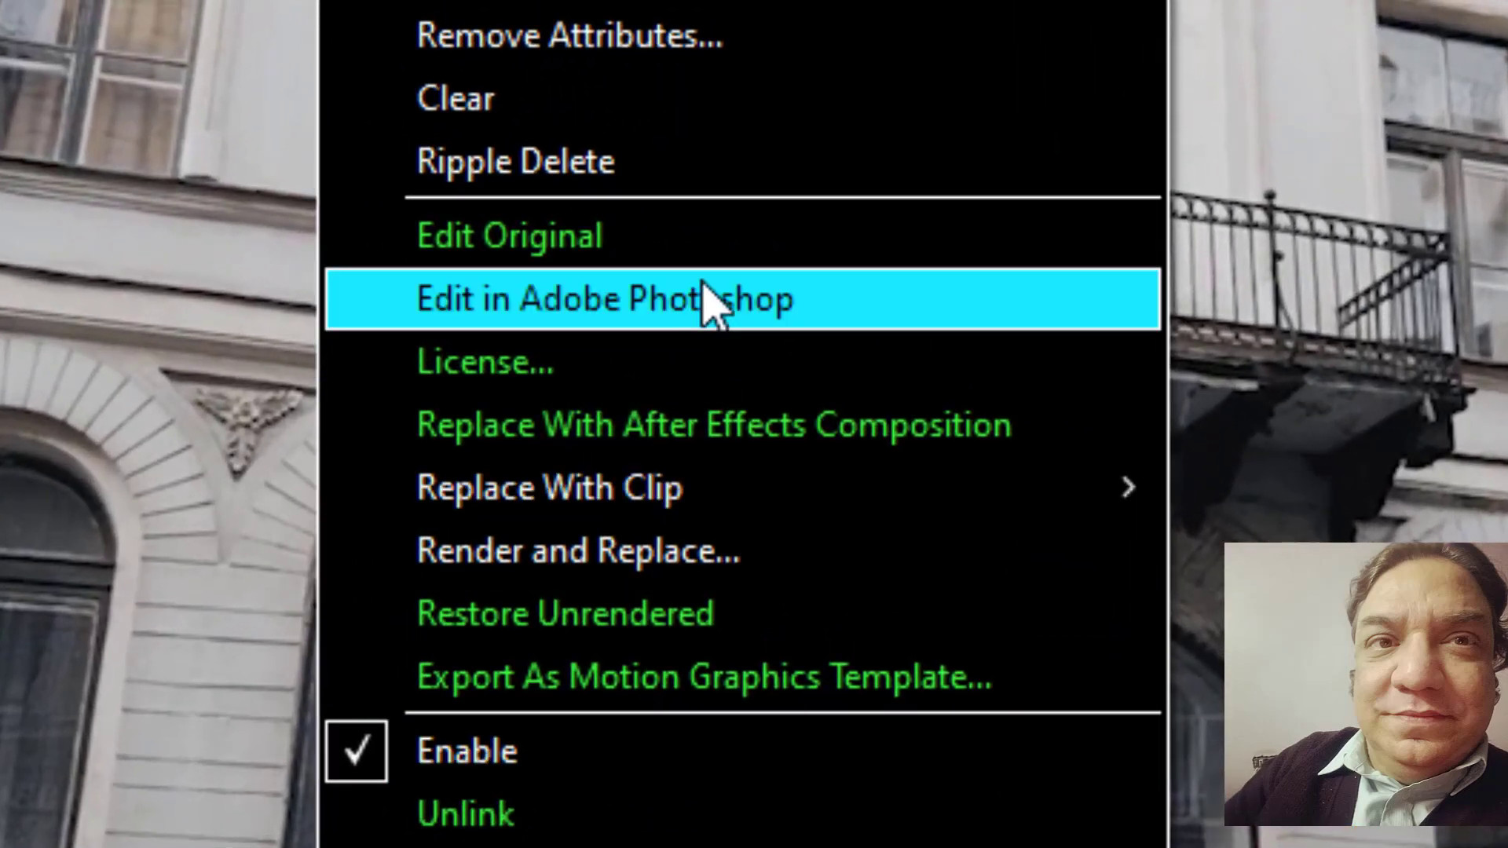
pyautogui.click(707, 298)
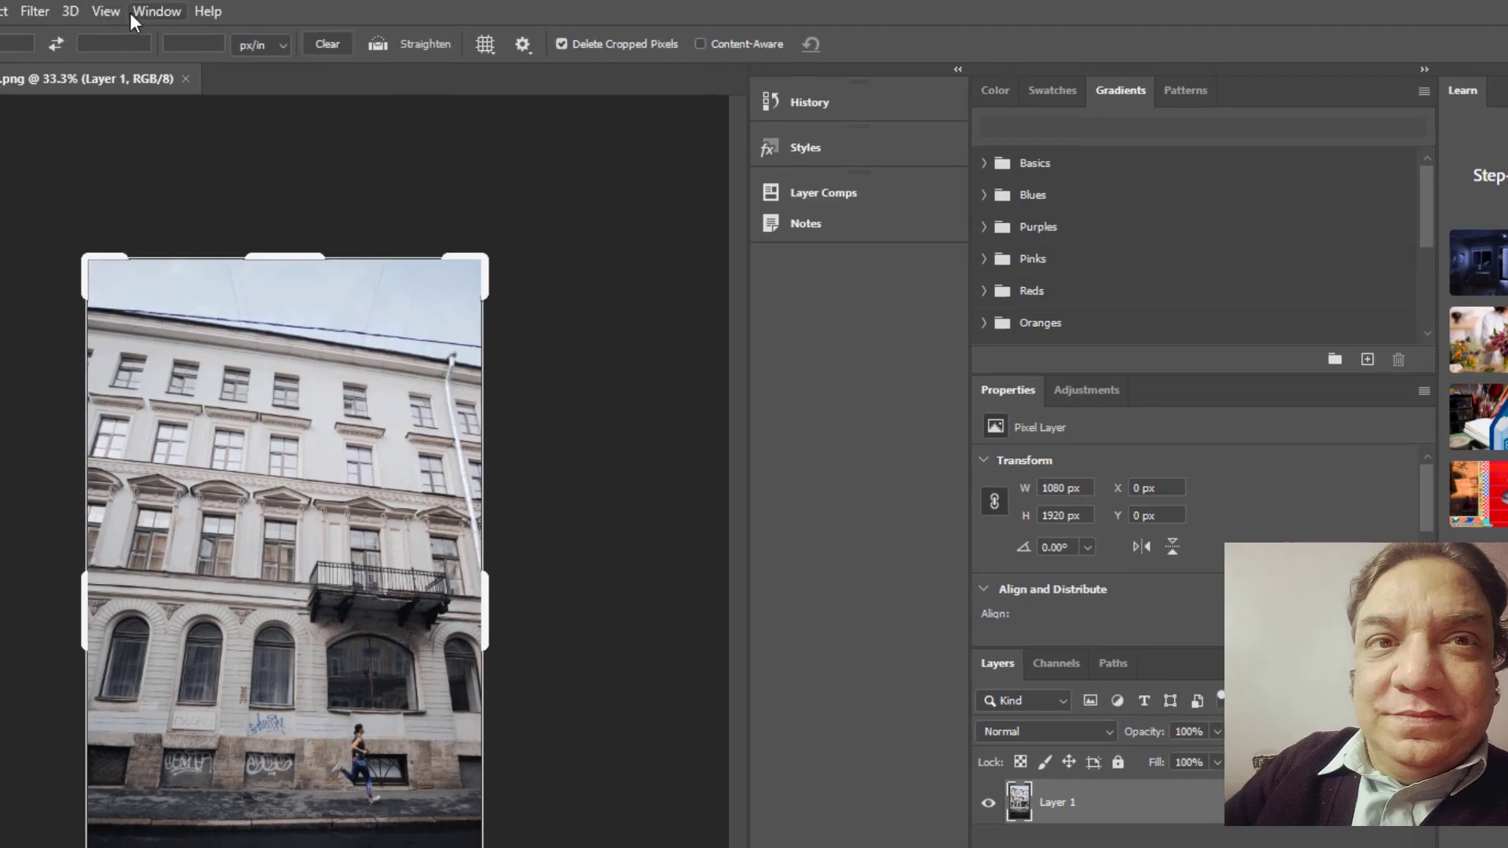
# Expand the Properties panel's Quick Actions and run Remove Background on the runner still.
pyautogui.click(135, 14)
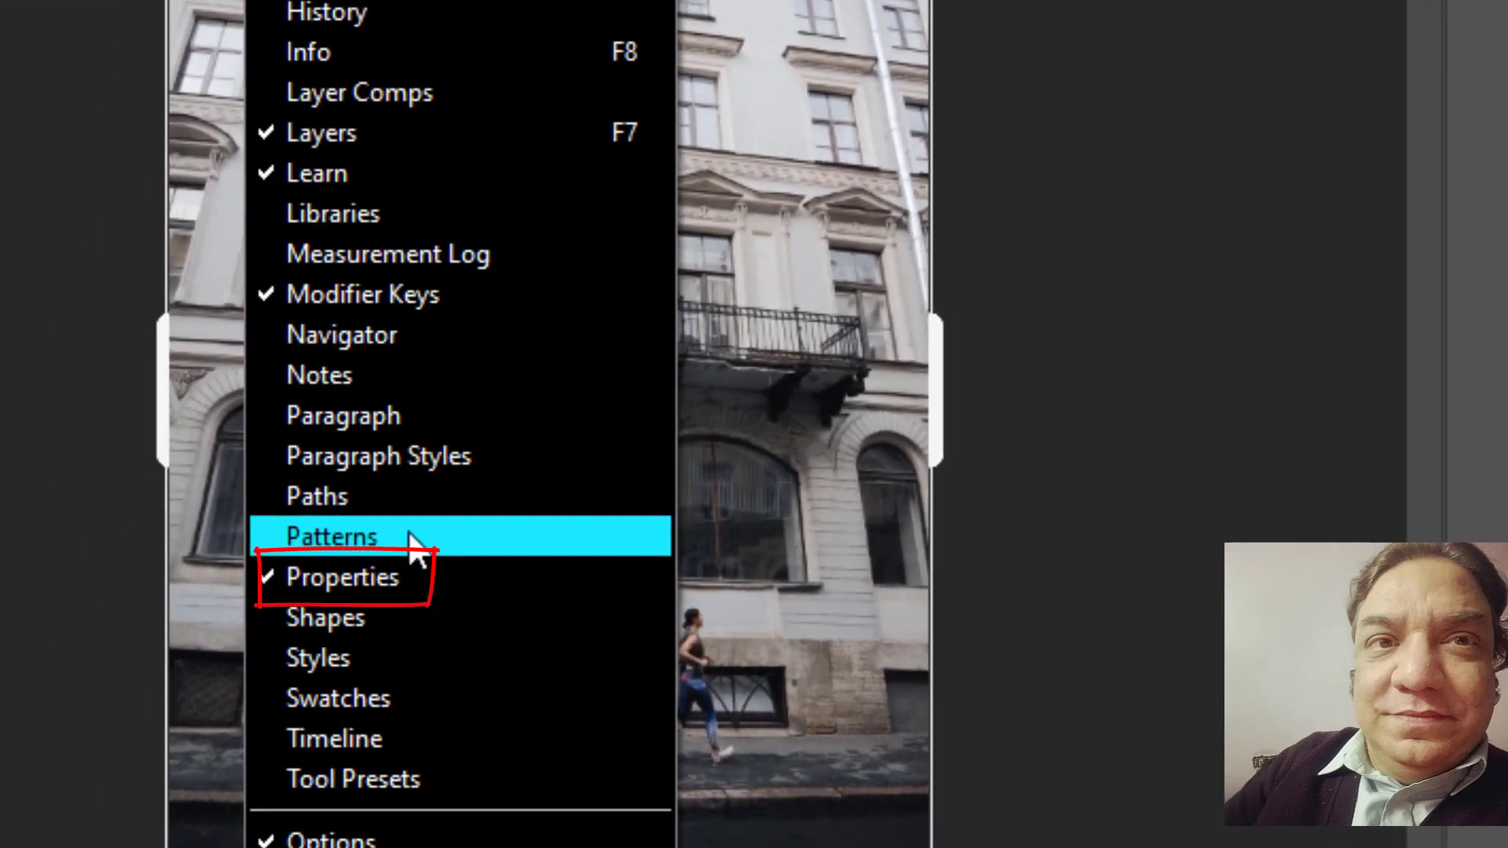
pyautogui.click(1067, 592)
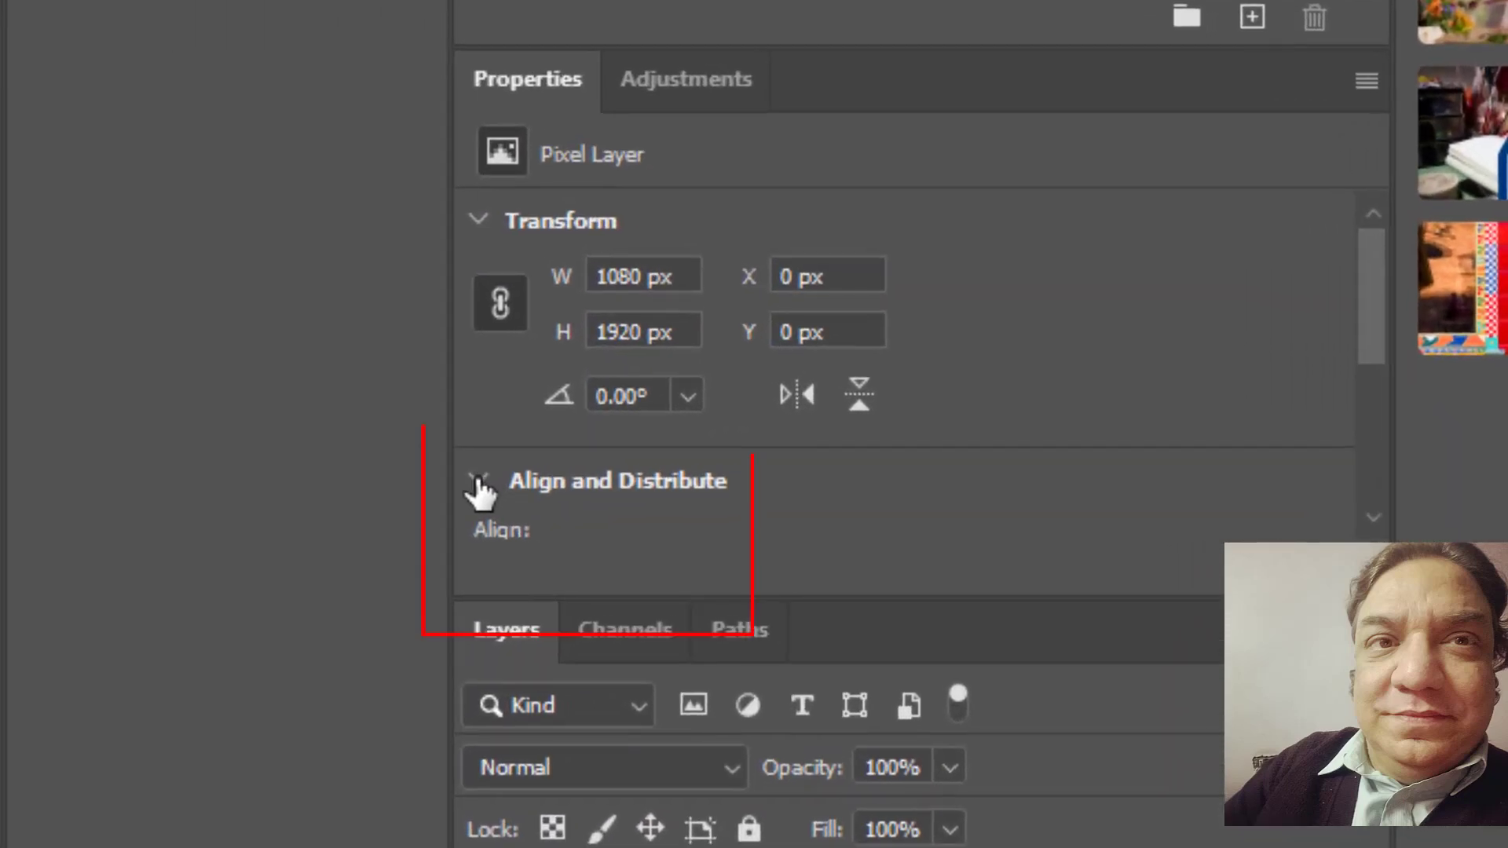
pyautogui.scroll(-2, 481, 493)
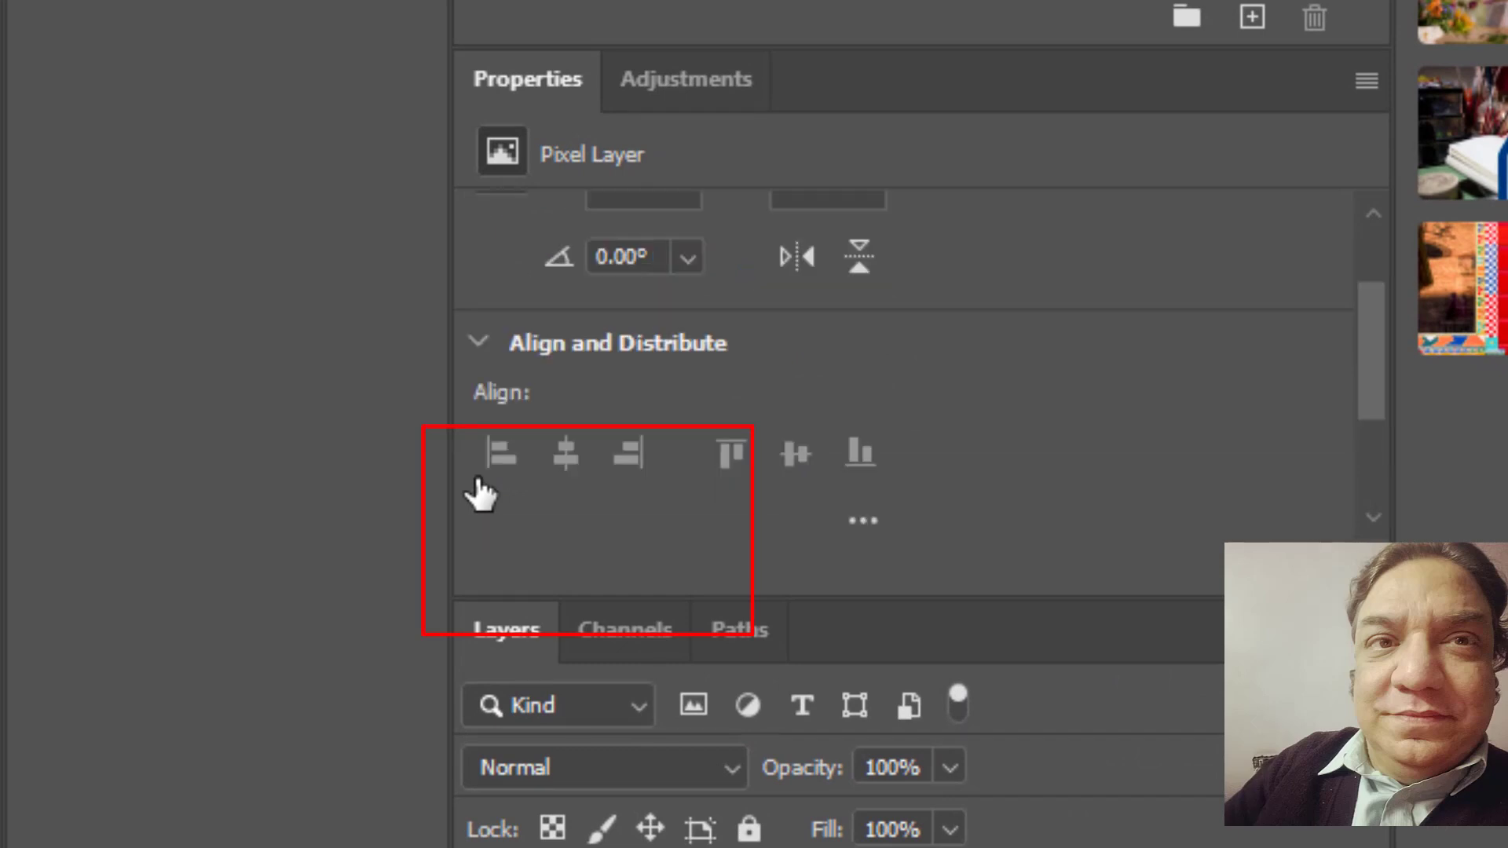
pyautogui.click(478, 343)
pyautogui.click(479, 414)
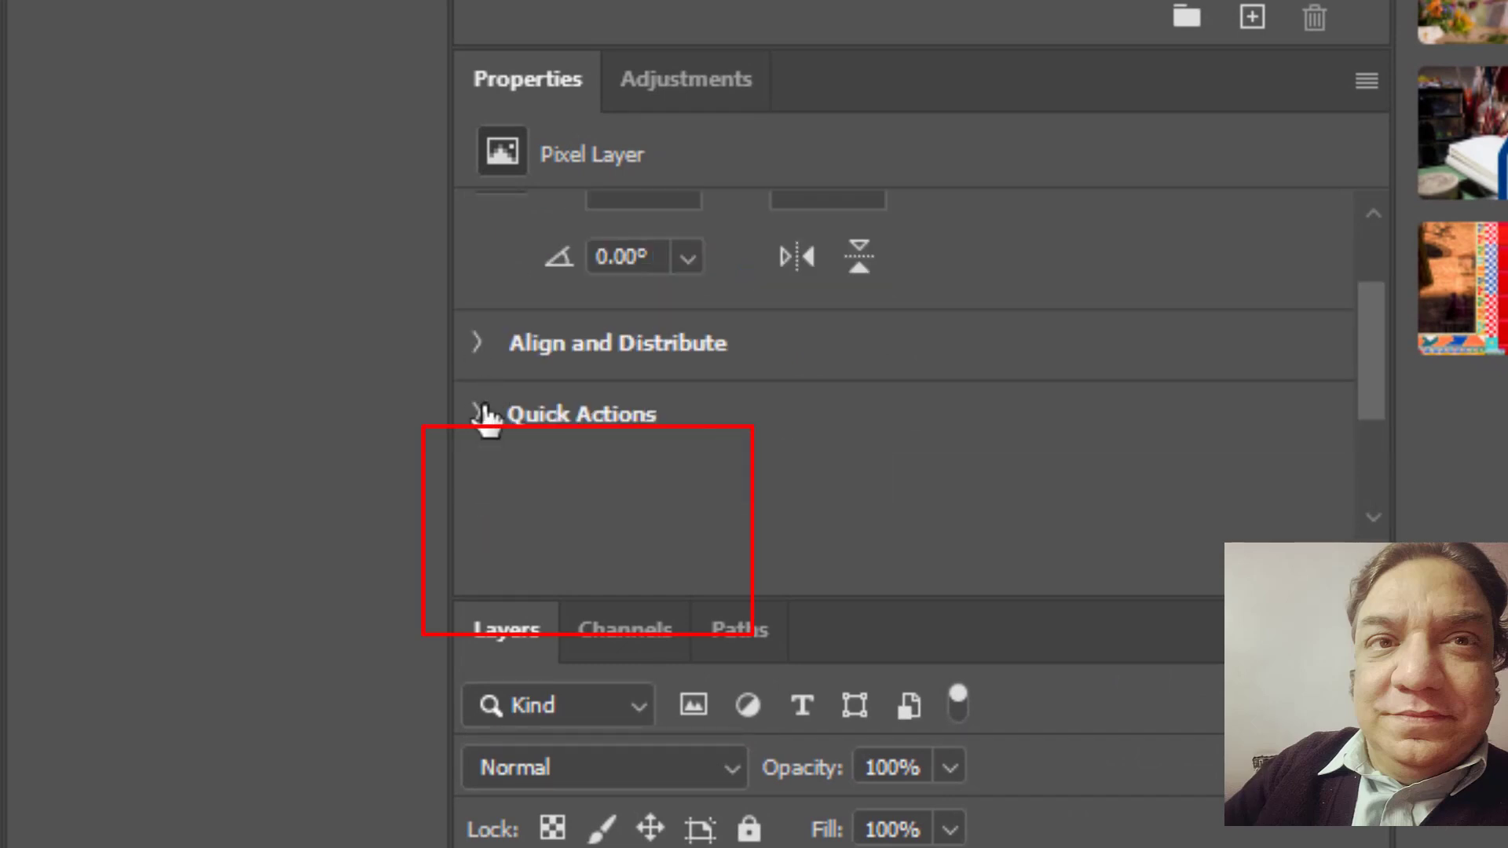
pyautogui.click(480, 415)
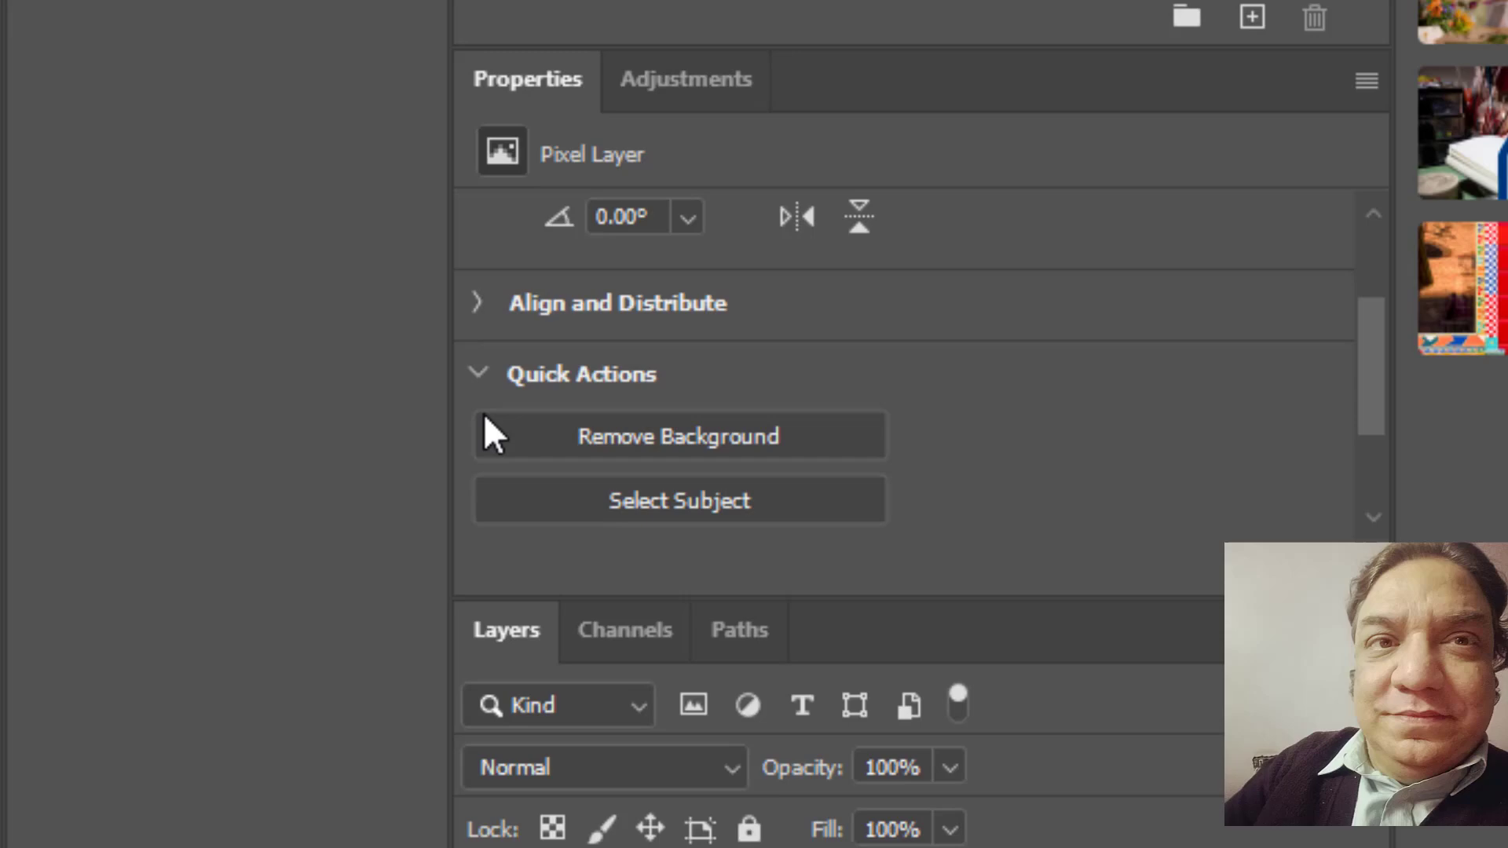
pyautogui.click(537, 441)
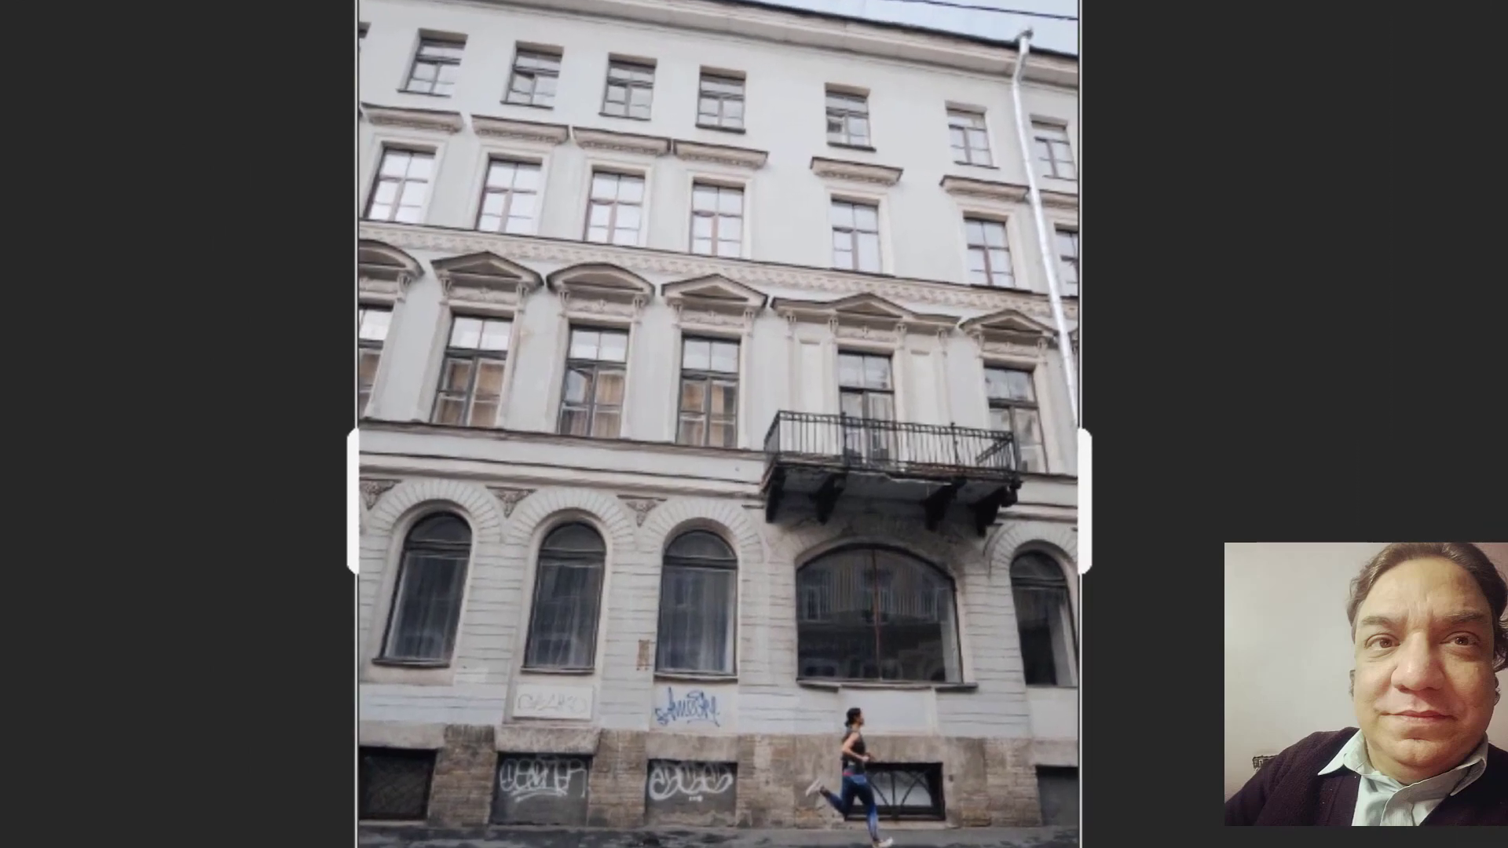
# Crop tightly around the runner, then quit Photoshop and save the cut-out still.
pyautogui.moveTo(910, 847); pyautogui.dragTo(781, 656)
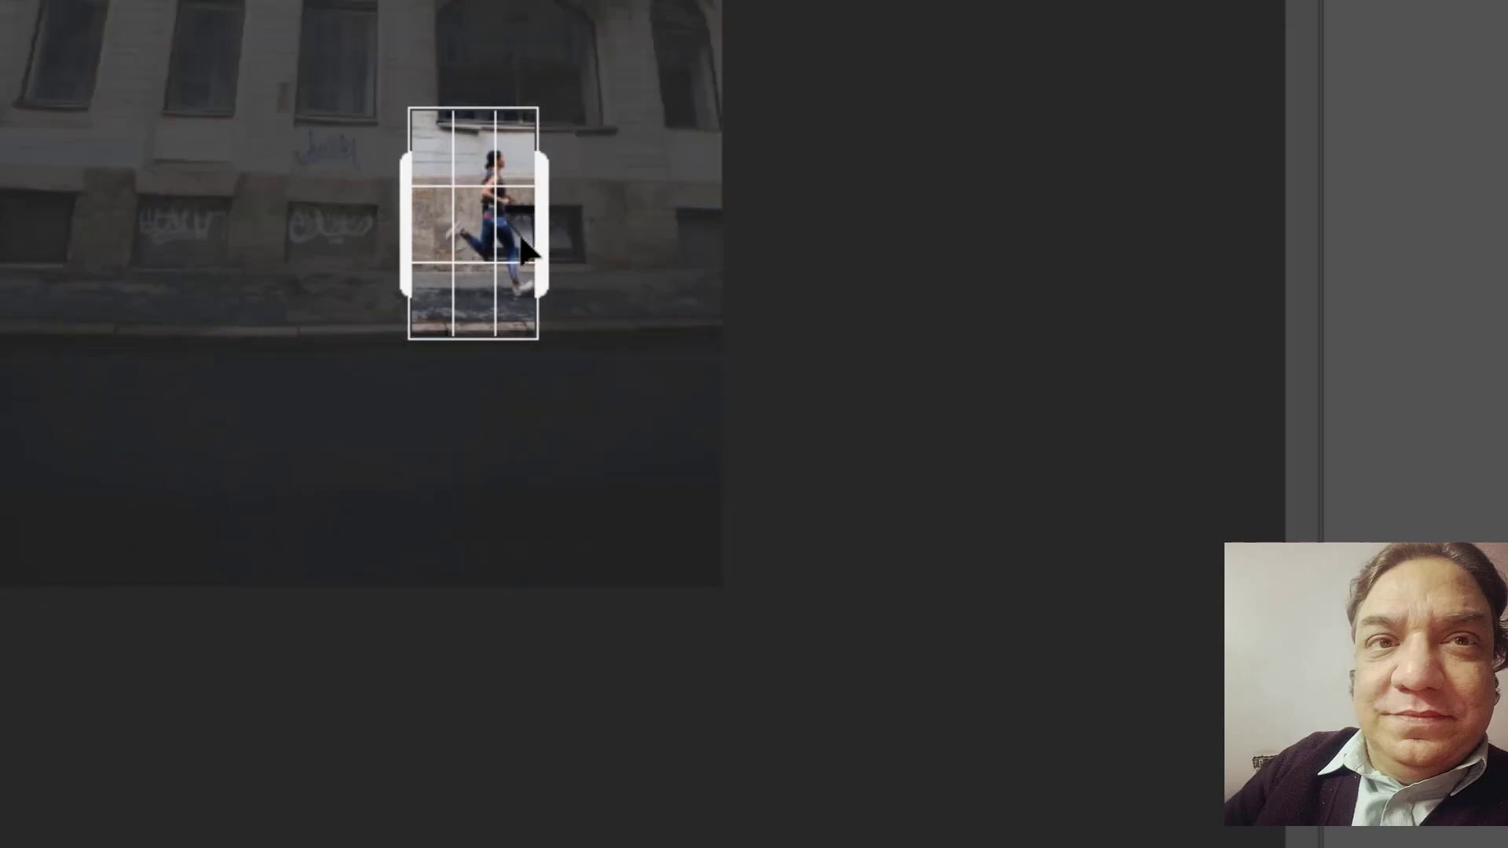
pyautogui.press('Return')
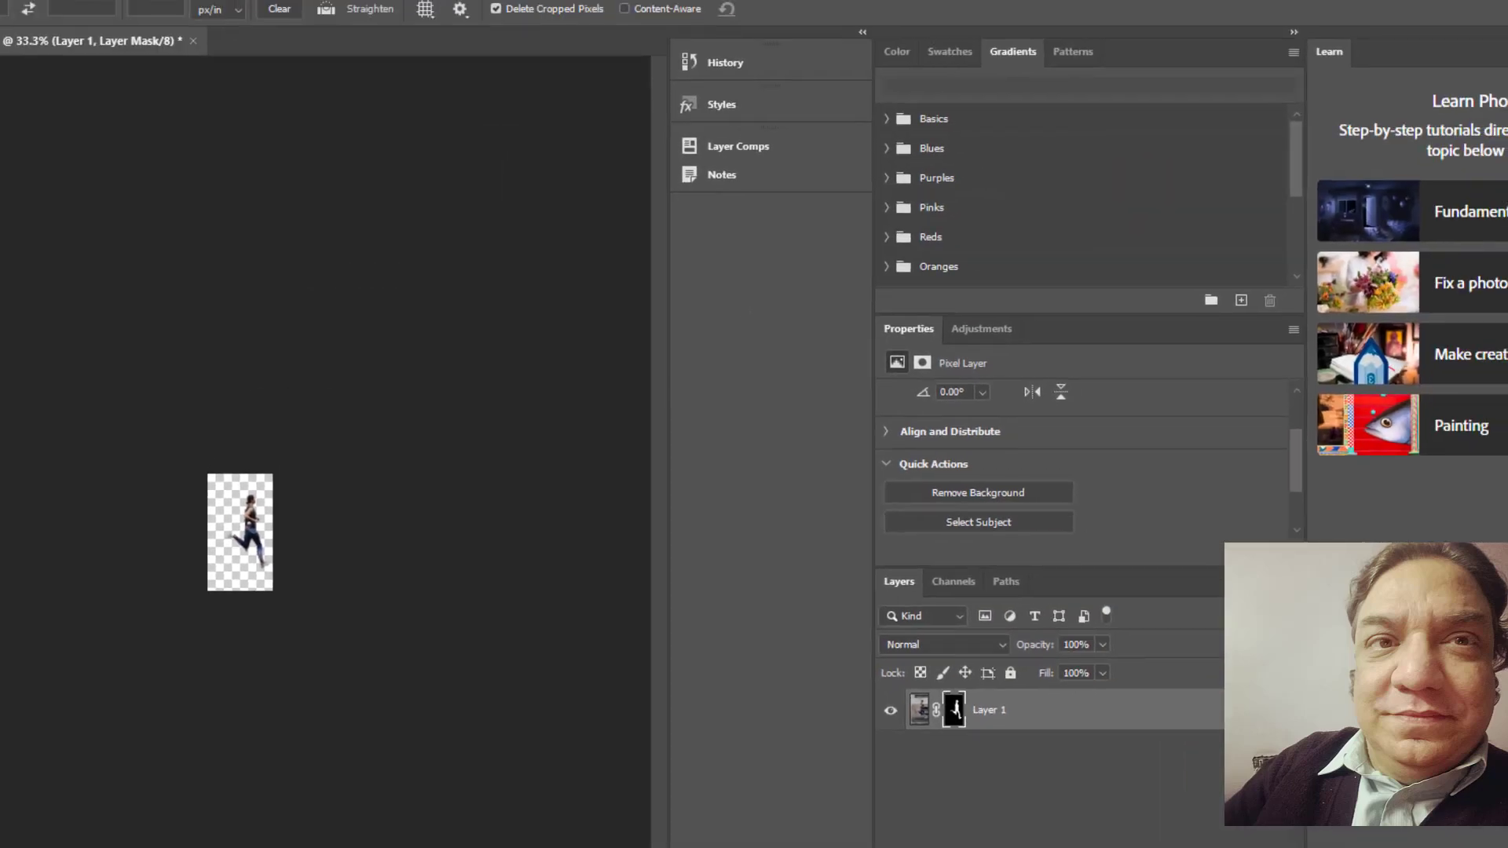
pyautogui.hotkey('ctrl', 'q')
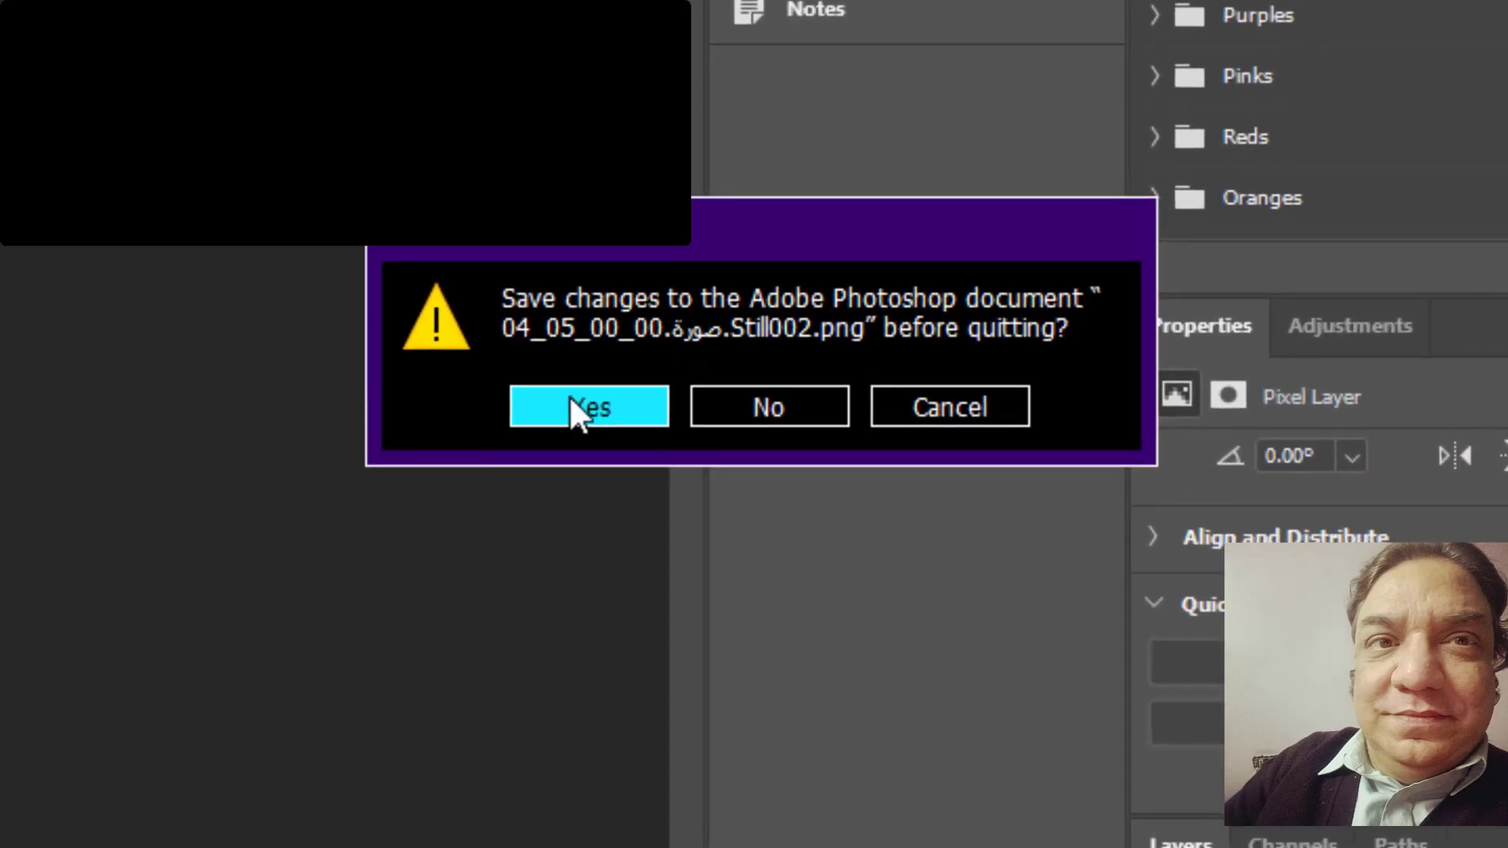
pyautogui.click(606, 476)
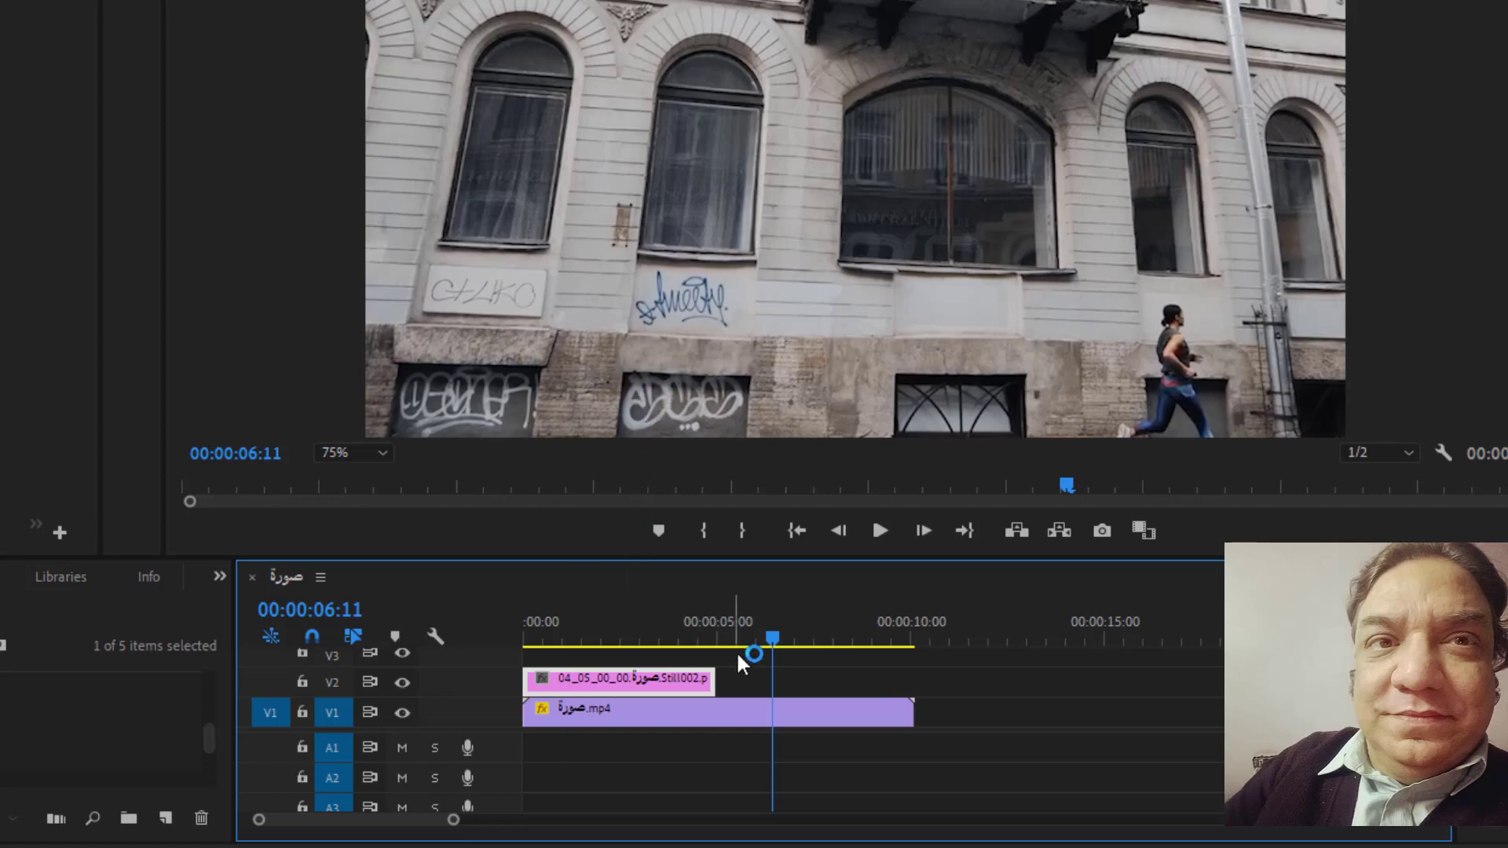
# Go back to an earlier frame and drag the cut-out runner overlay down beside the running woman.
pyautogui.moveTo(773, 638); pyautogui.dragTo(664, 645)
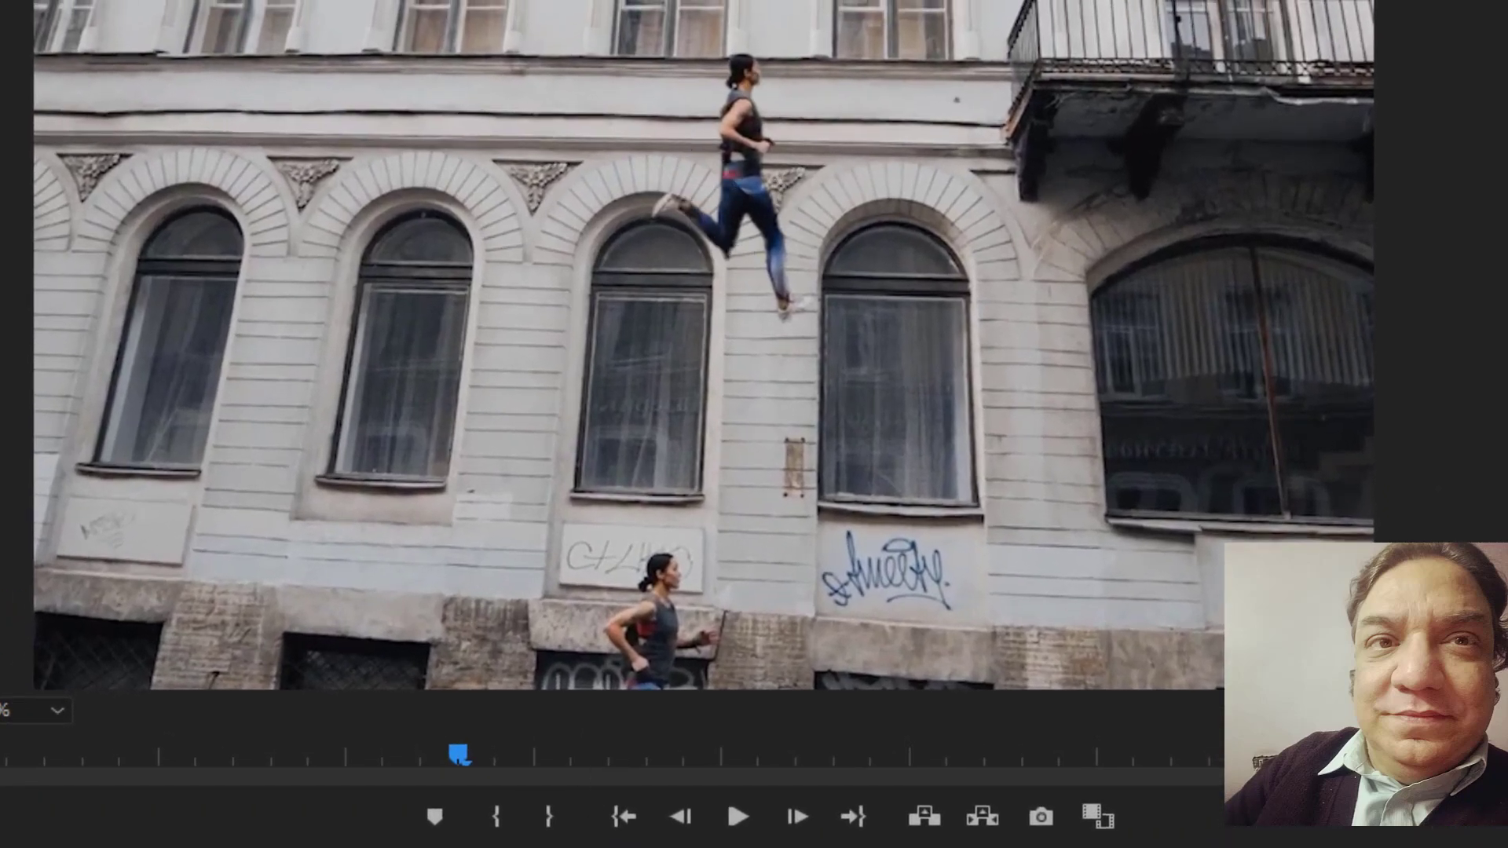
pyautogui.hotkey('shift', 'Left')
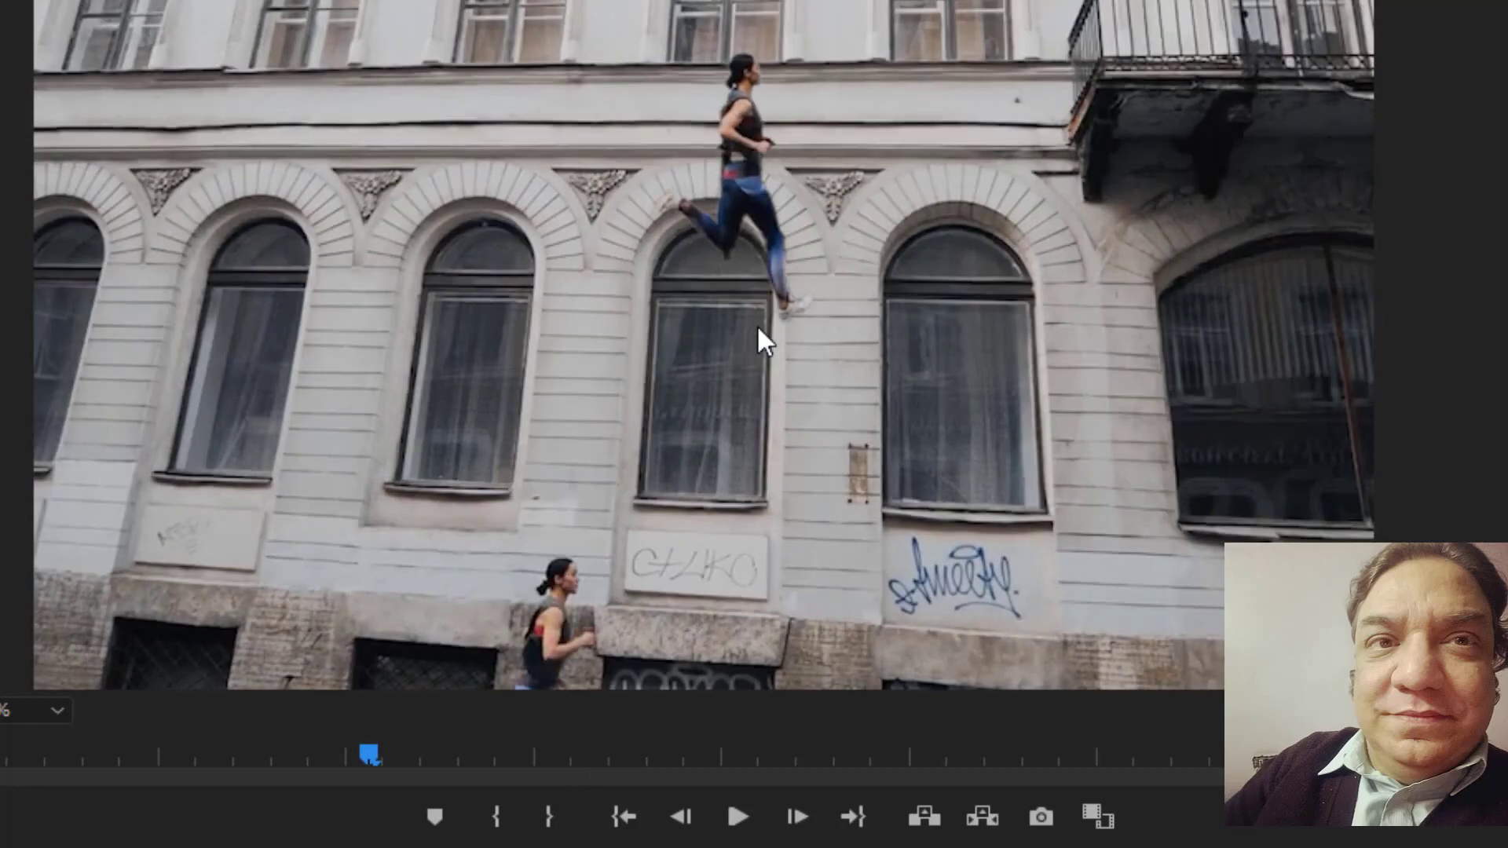
pyautogui.click(756, 185)
pyautogui.moveTo(727, 275); pyautogui.dragTo(571, 690)
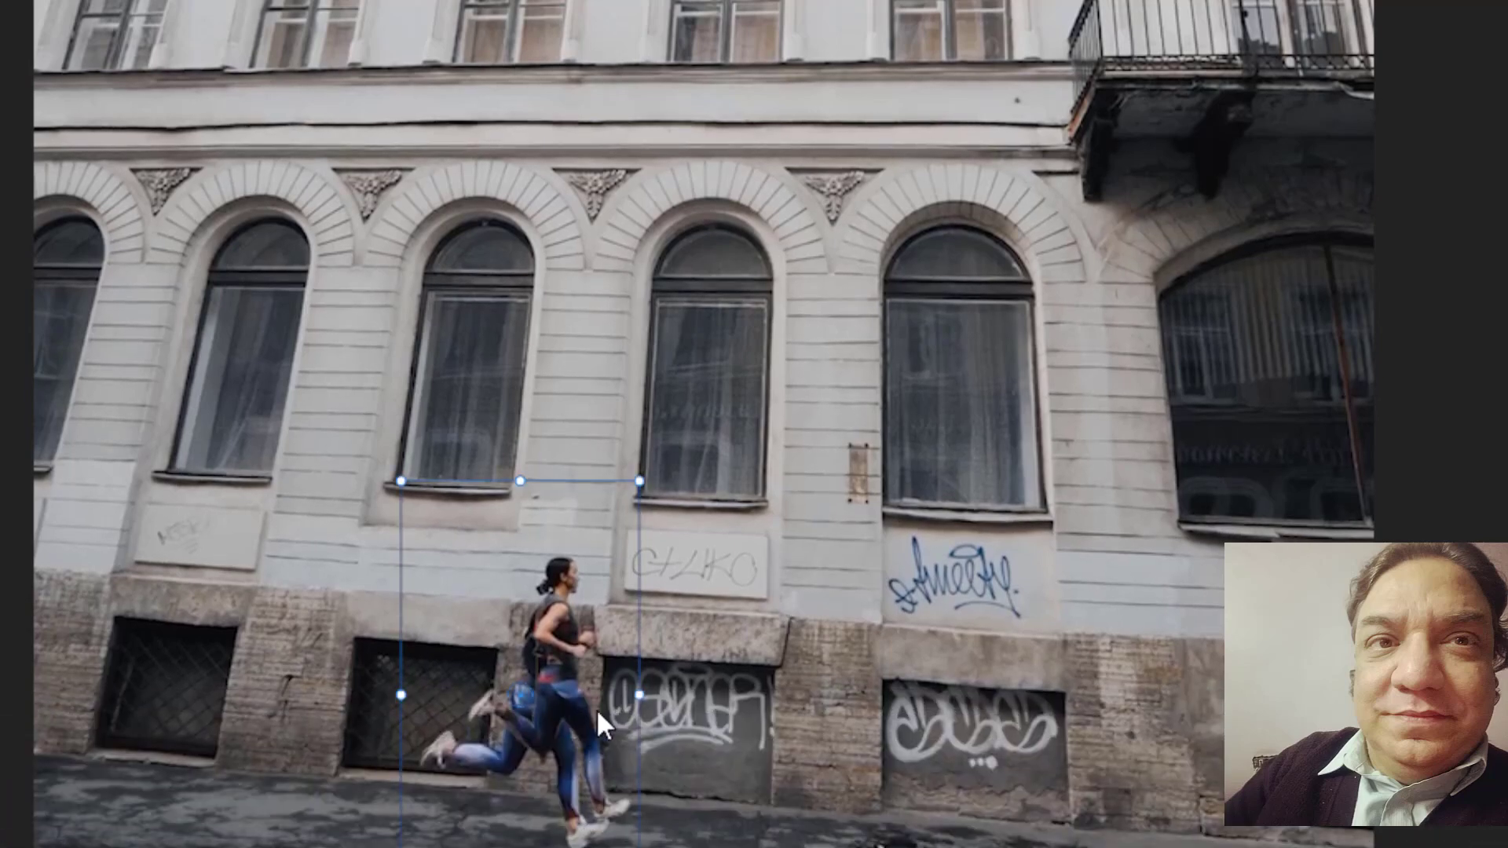
# Nudge the frozen runner slightly down and left onto the street, then scrub the playhead back.
pyautogui.moveTo(574, 679); pyautogui.dragTo(569, 697)
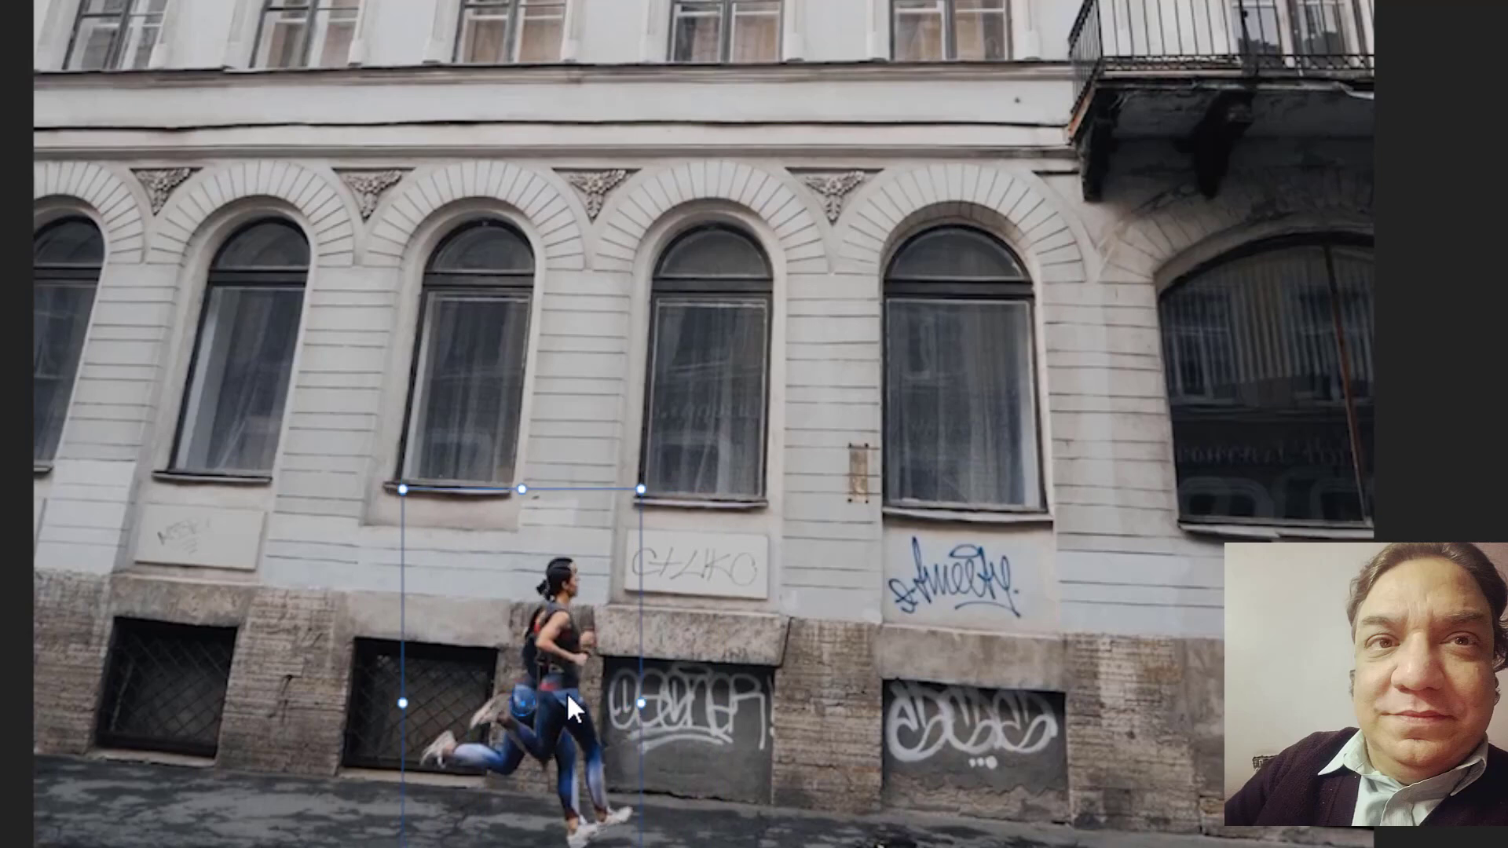
pyautogui.moveTo(569, 698)
pyautogui.mouseDown()
pyautogui.moveTo(548, 706)
pyautogui.moveTo(566, 681)
pyautogui.mouseUp()
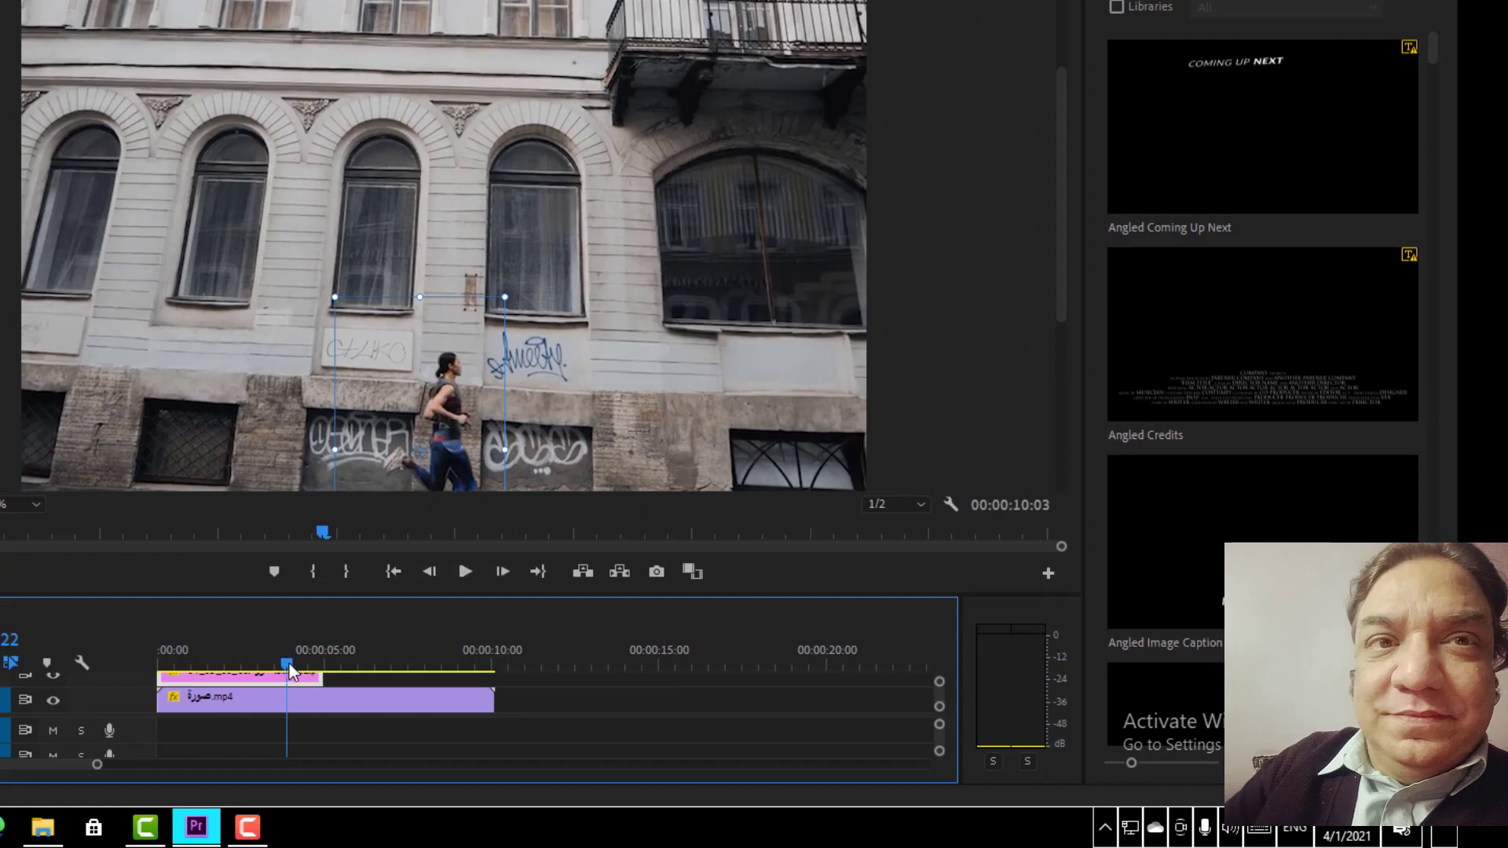
pyautogui.moveTo(290, 663); pyautogui.dragTo(246, 663)
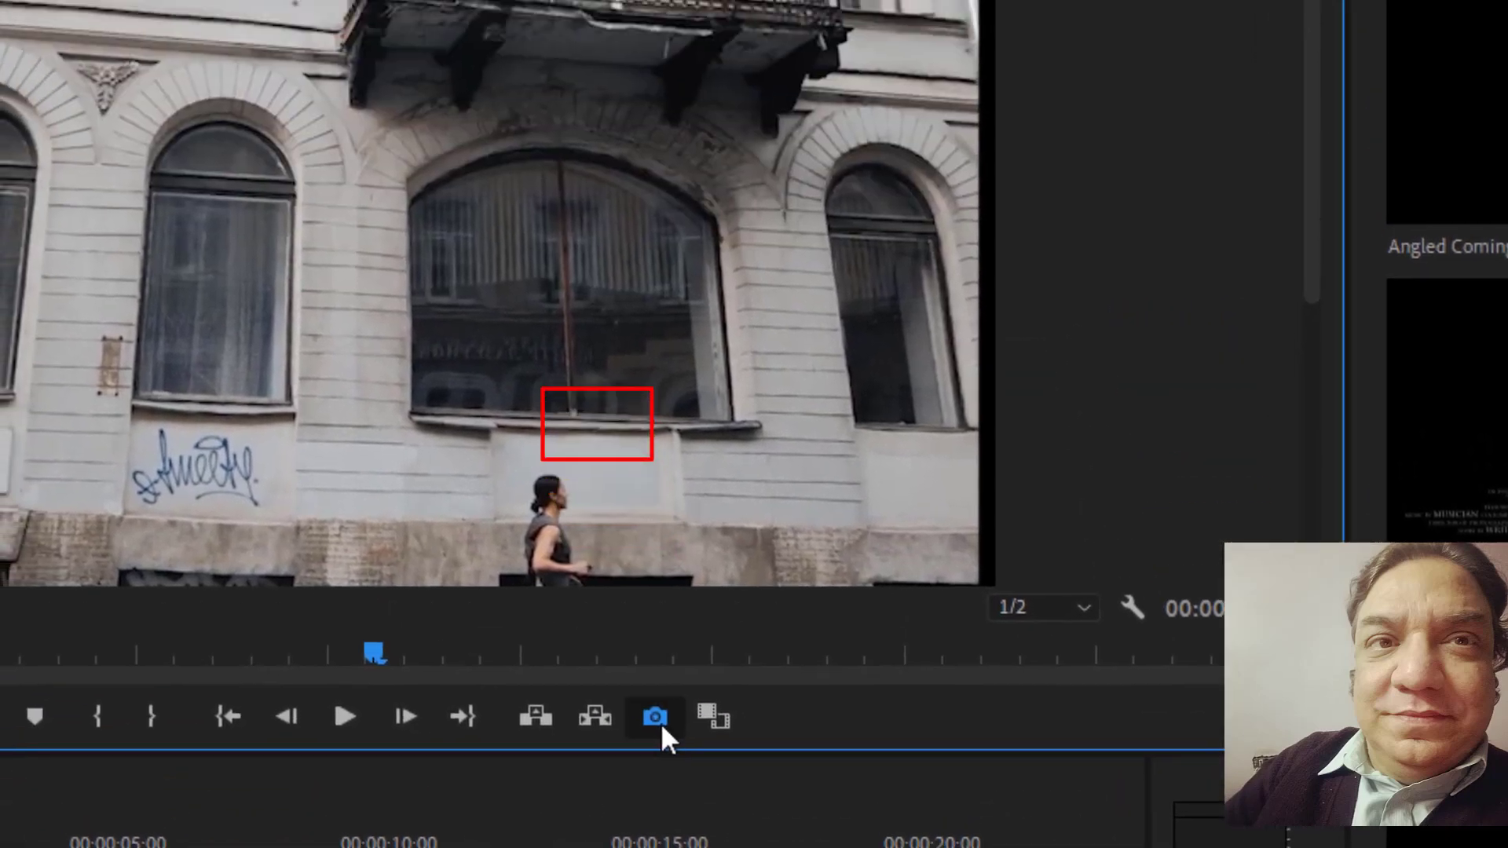
# Export the 00:00:05:06 frame as Still007.png in PNG format, imported into the project.
pyautogui.click(595, 415)
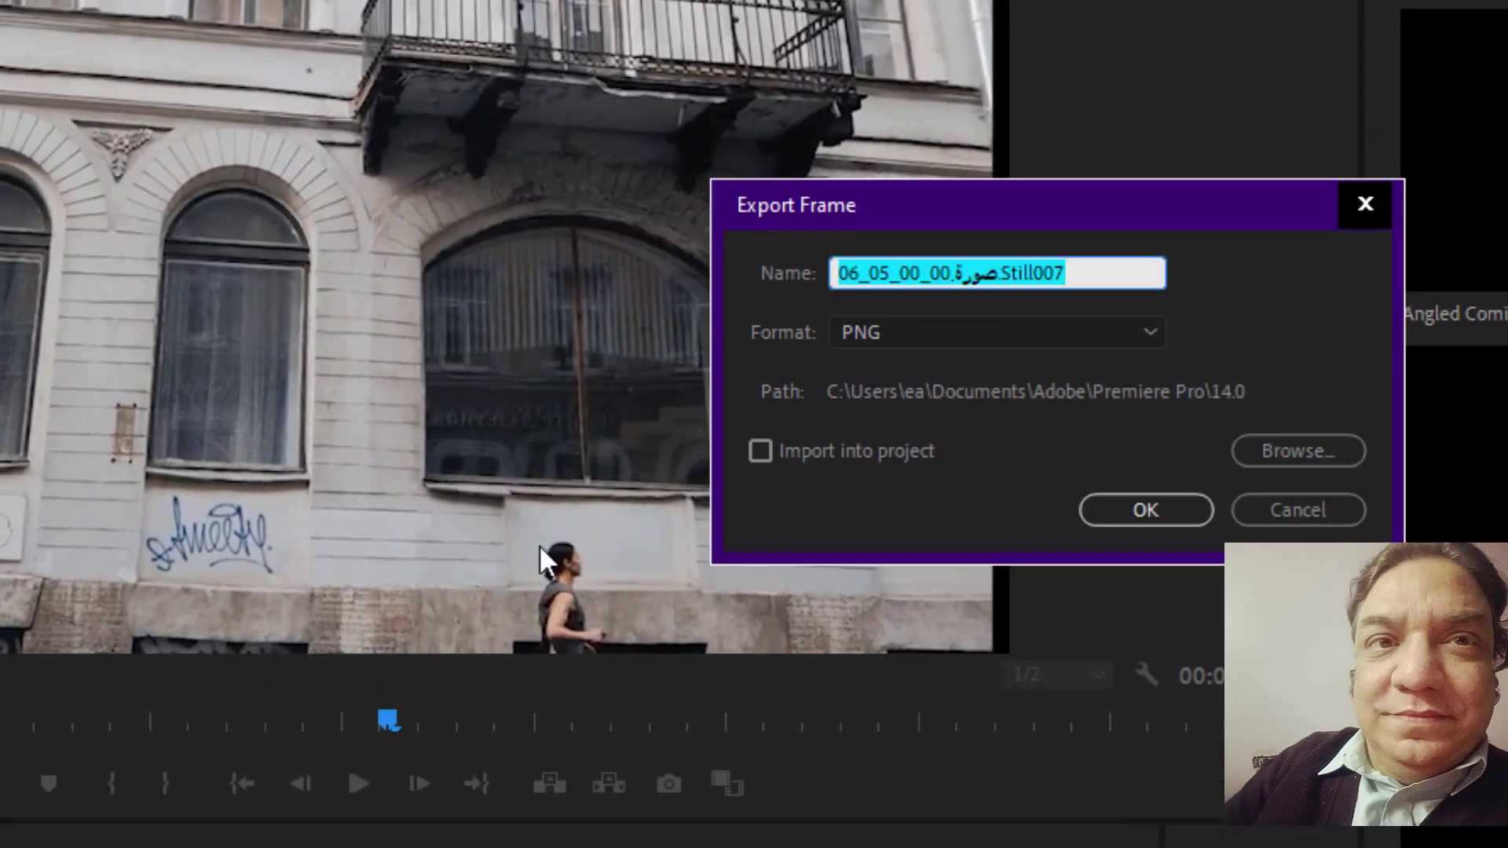
pyautogui.click(1088, 271)
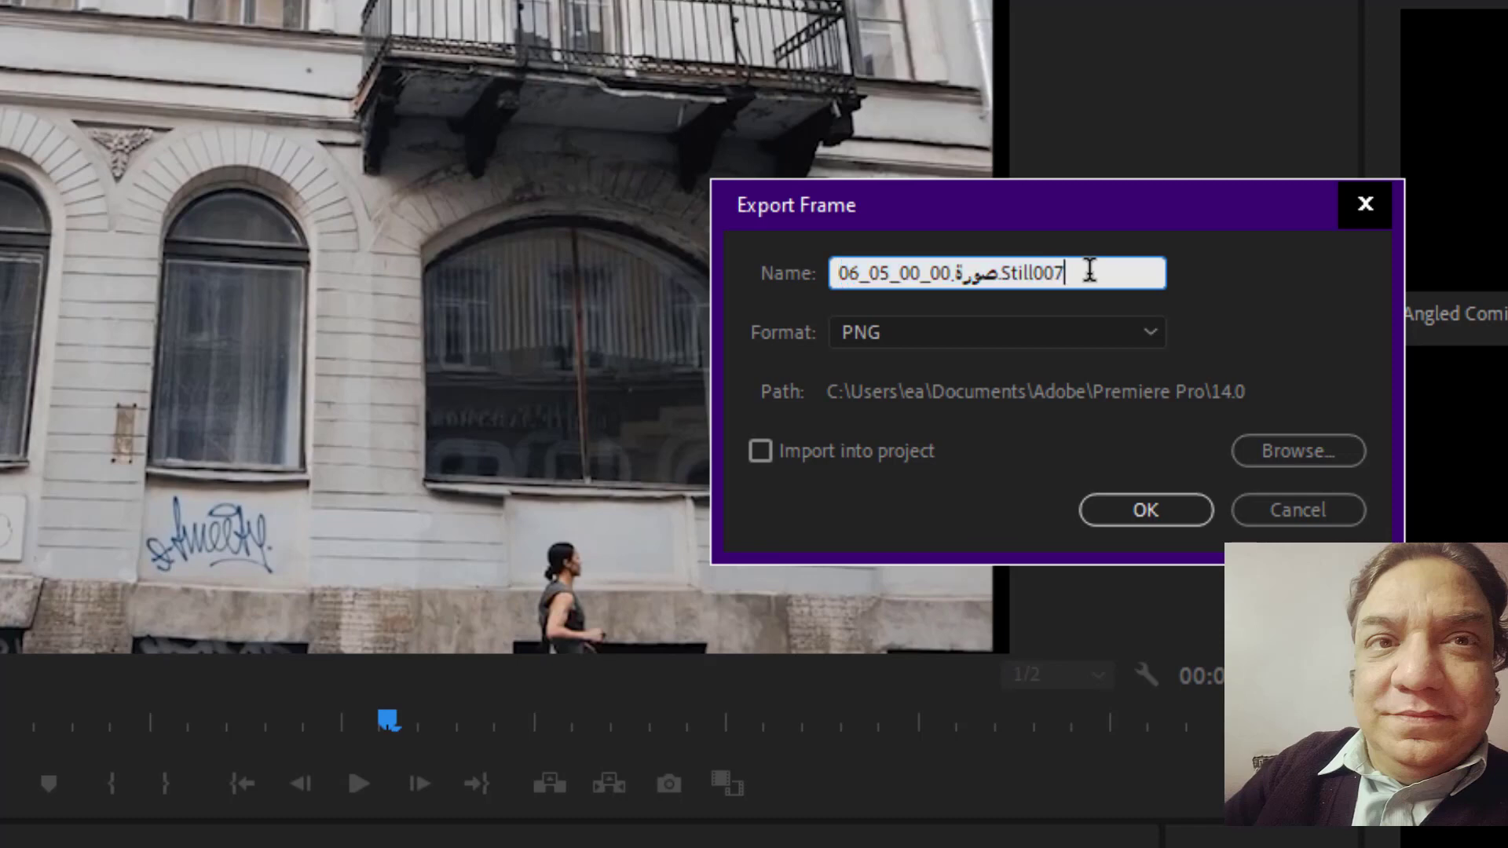
pyautogui.click(888, 452)
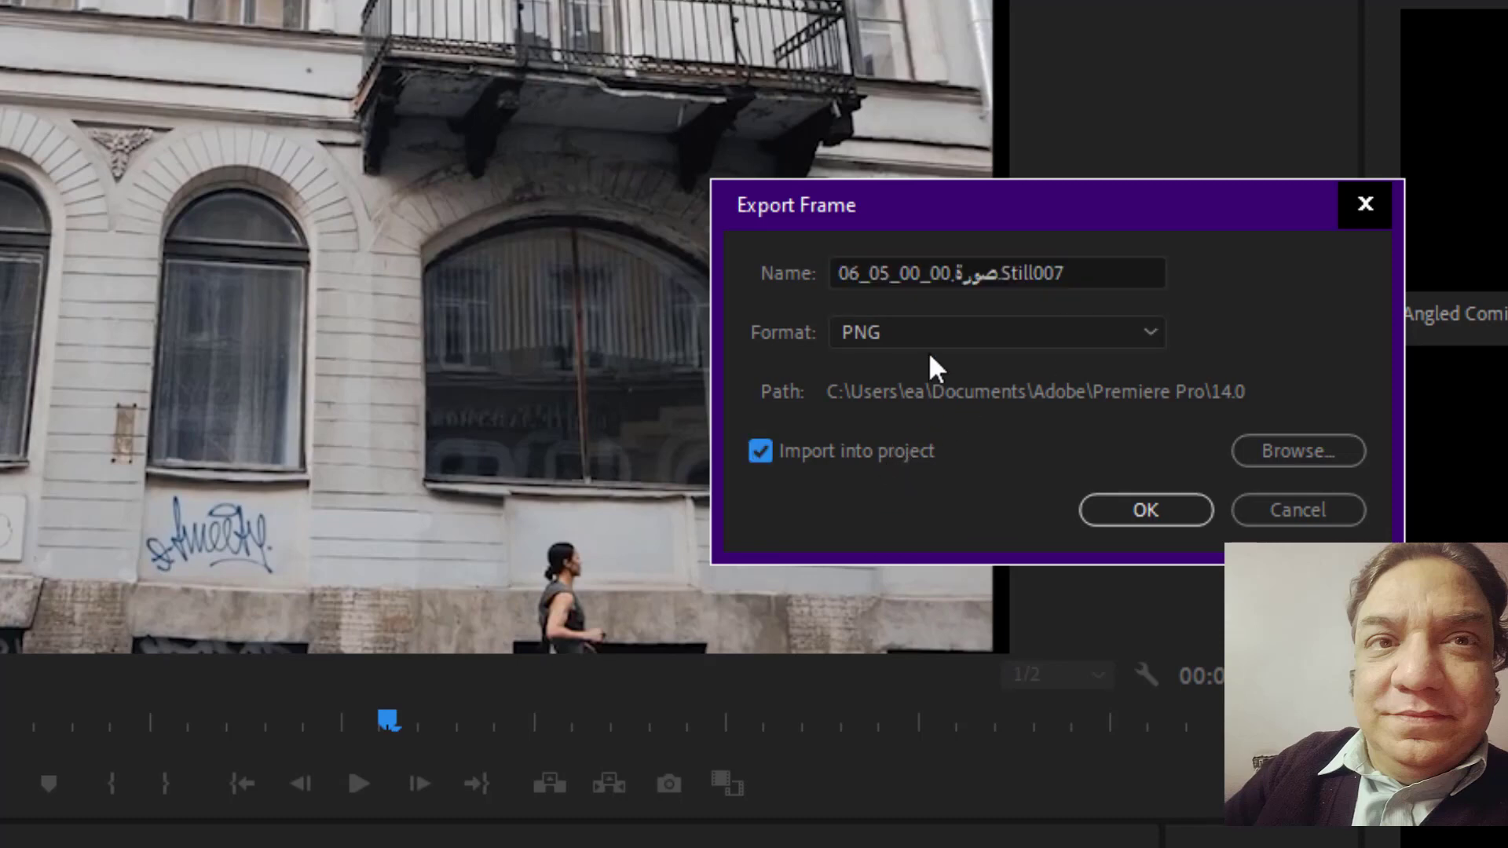
pyautogui.click(943, 335)
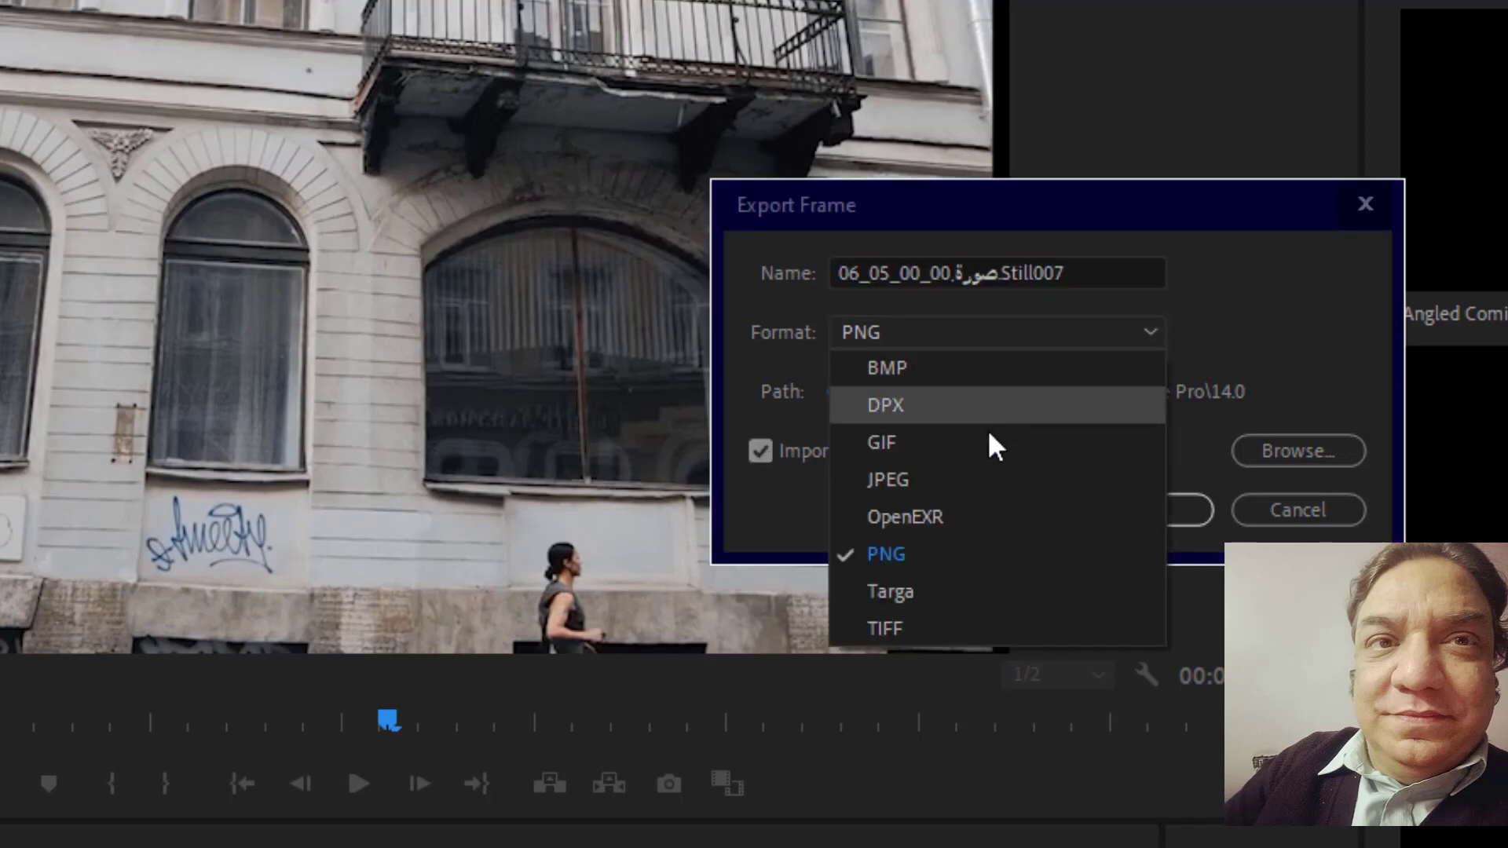
pyautogui.click(908, 556)
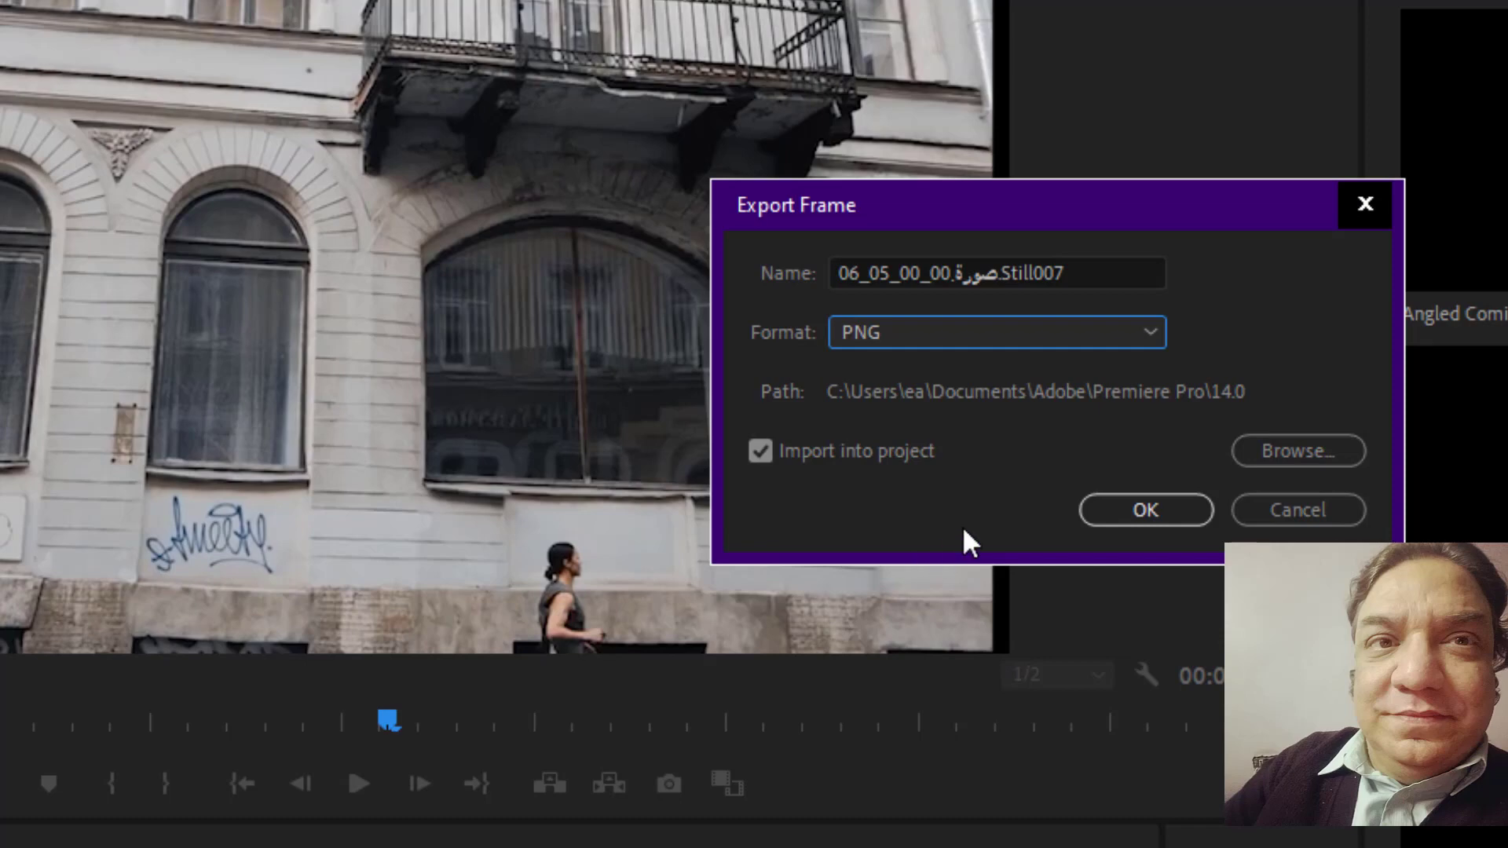
pyautogui.click(1158, 504)
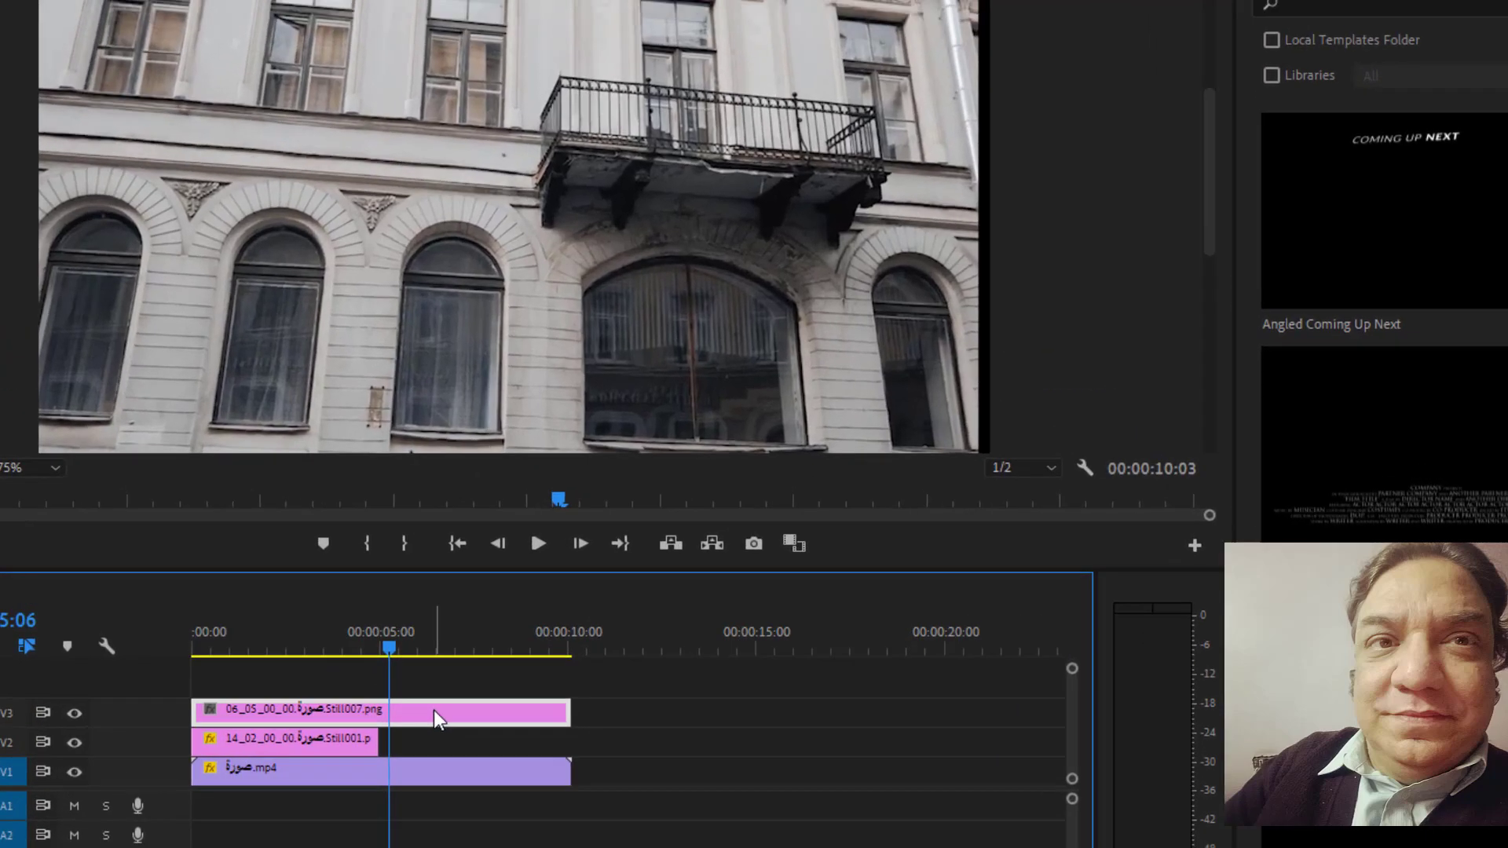
# Send the Still007 clip on V3 to Photoshop with Edit in Adobe Photoshop.
pyautogui.rightClick(433, 533)
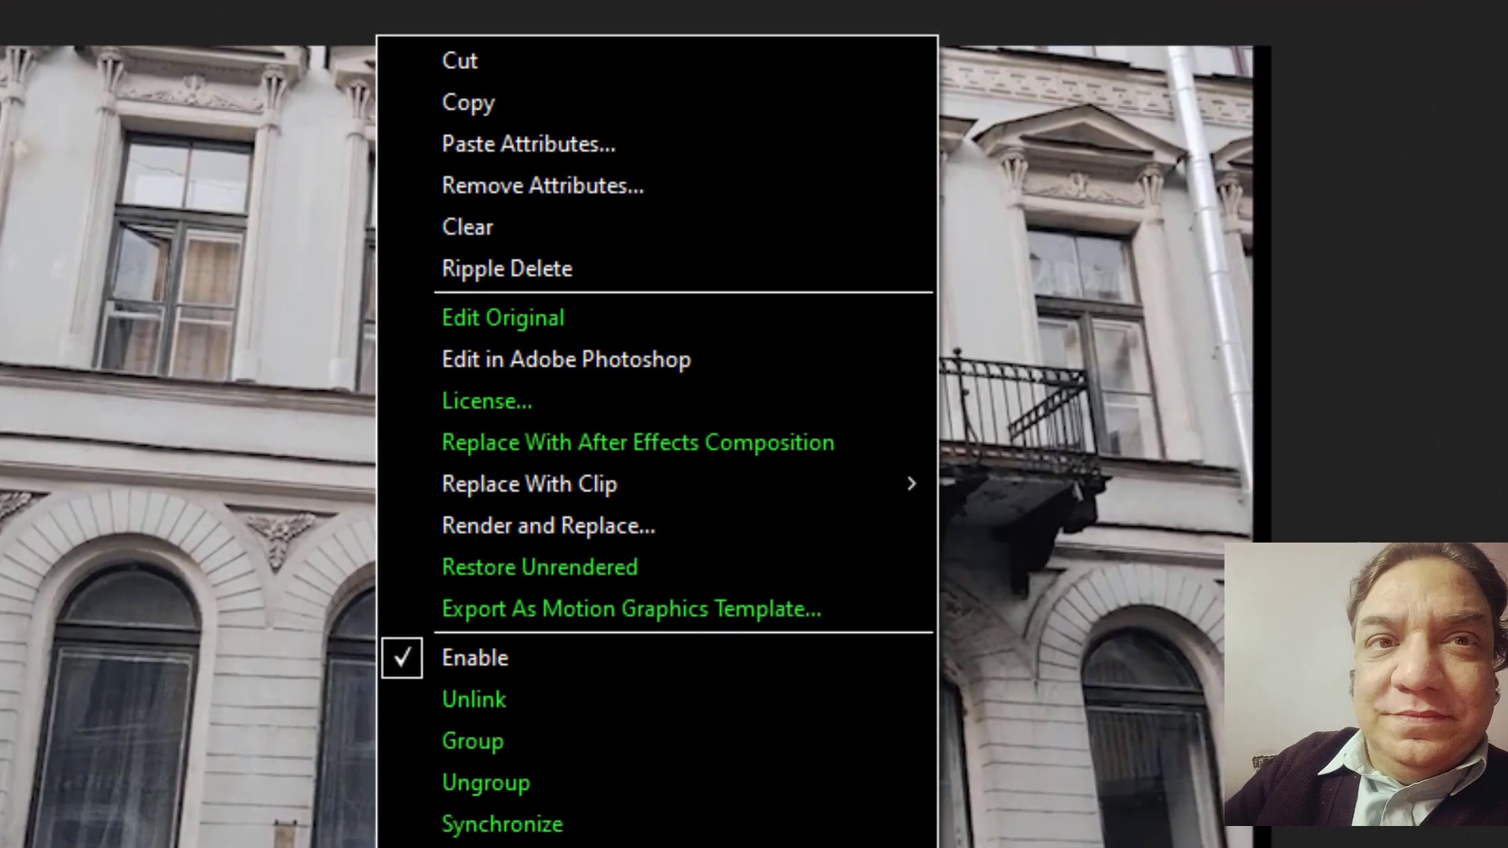
pyautogui.click(578, 366)
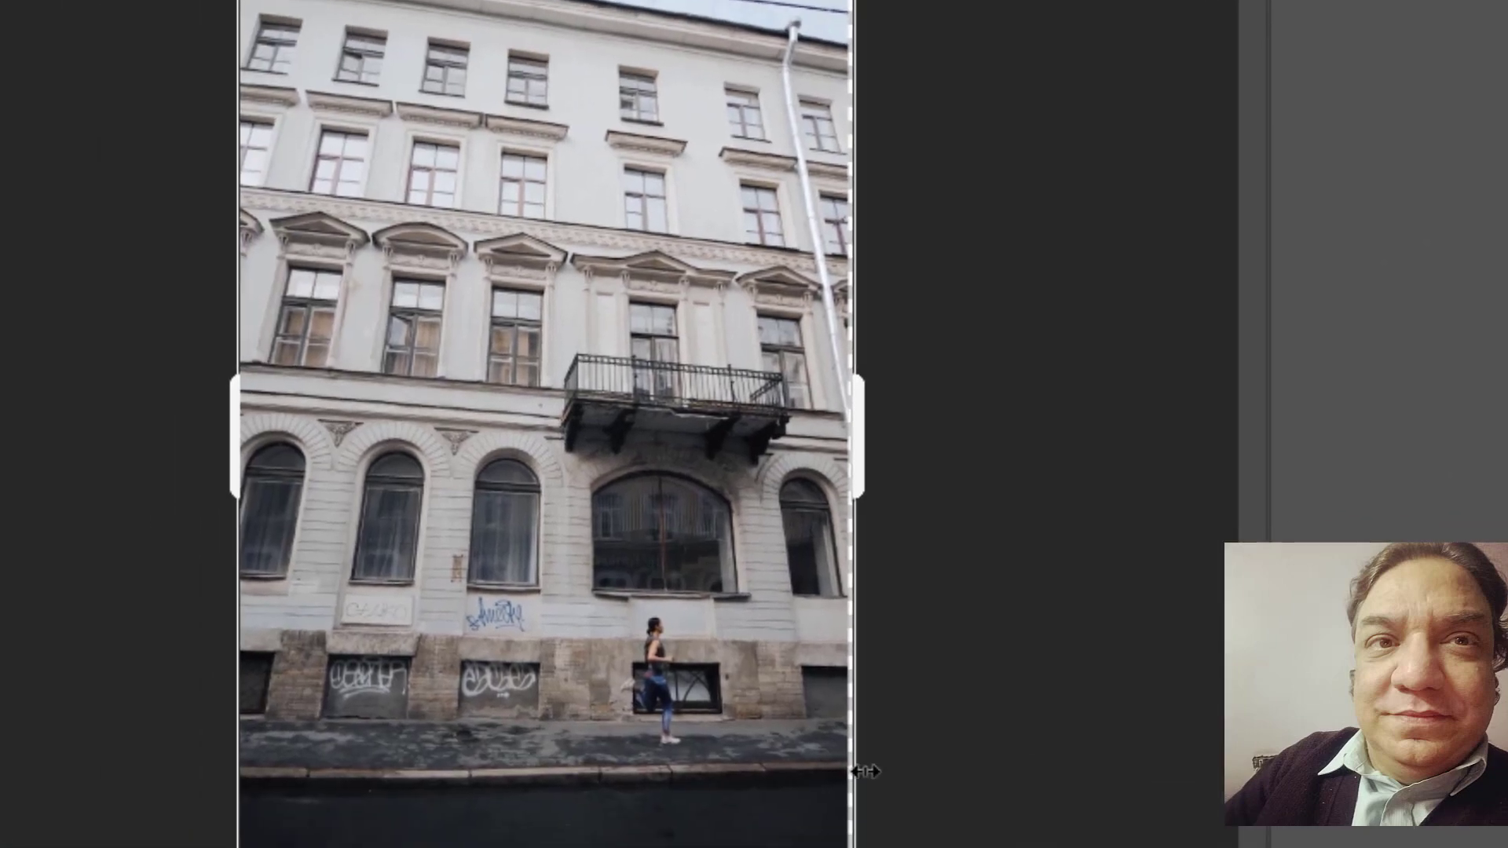
# Draw a crop box around the runner, centre her in it, and widen it to 276 px.
pyautogui.moveTo(683, 756); pyautogui.dragTo(582, 589)
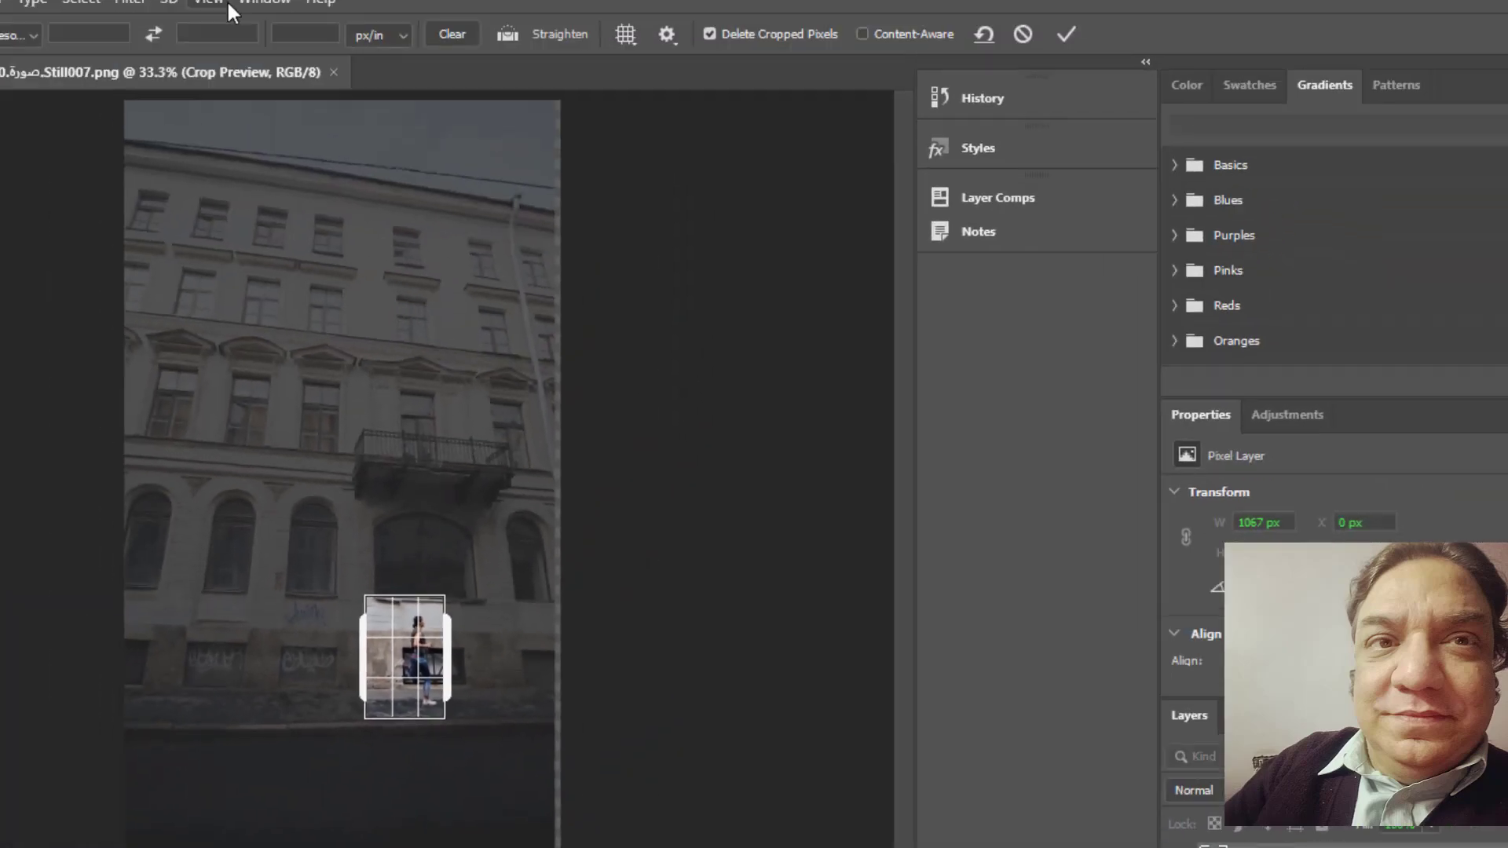
pyautogui.click(228, 6)
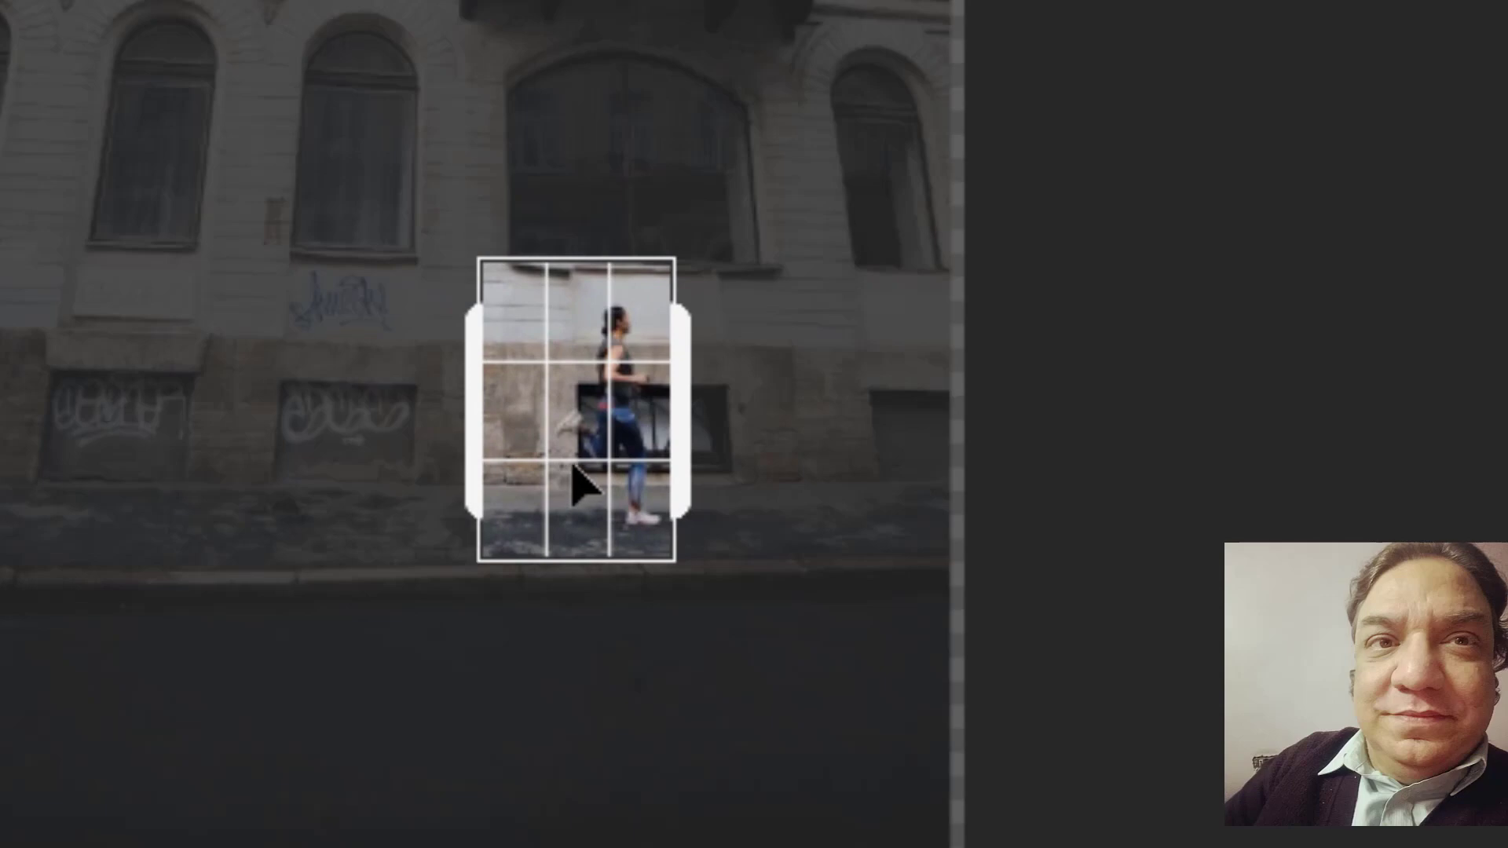
pyautogui.moveTo(559, 471); pyautogui.dragTo(591, 467)
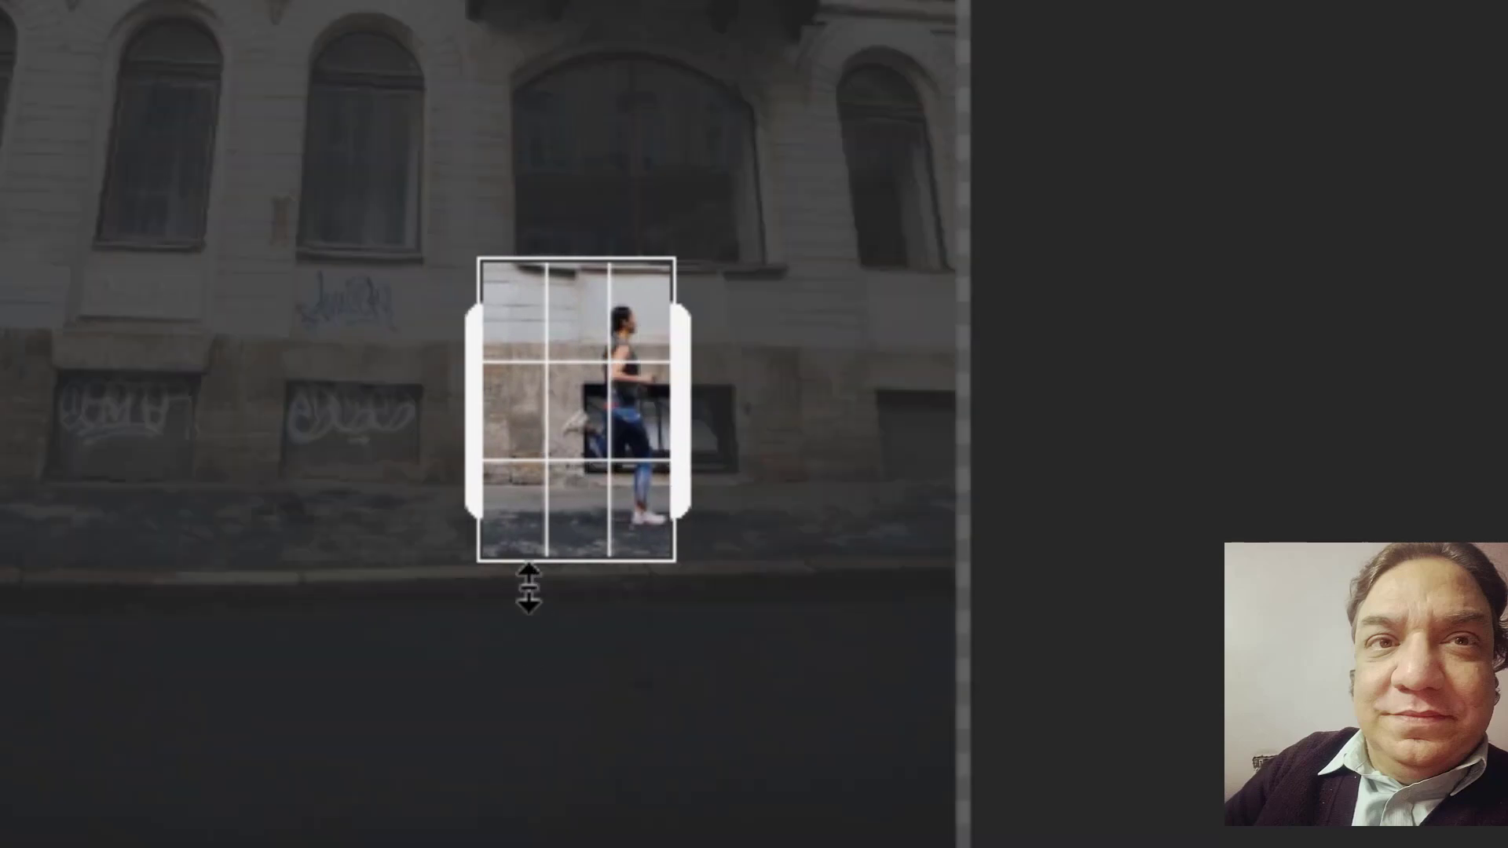
pyautogui.moveTo(529, 512)
pyautogui.mouseDown()
pyautogui.moveTo(571, 482)
pyautogui.moveTo(476, 508)
pyautogui.mouseUp()
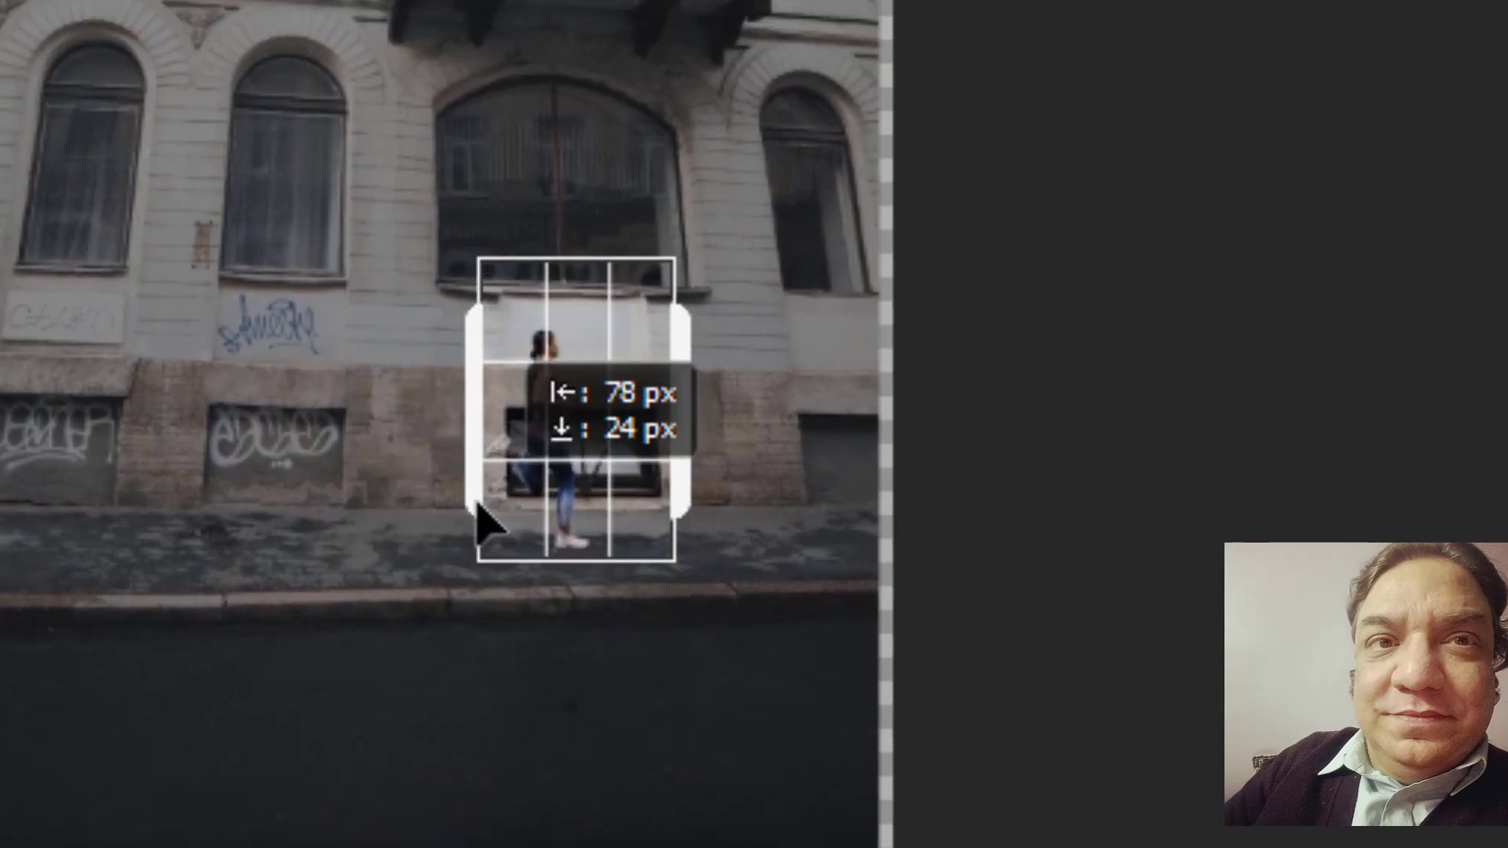
pyautogui.moveTo(481, 520)
pyautogui.mouseDown()
pyautogui.moveTo(611, 504)
pyautogui.moveTo(571, 499)
pyautogui.mouseUp()
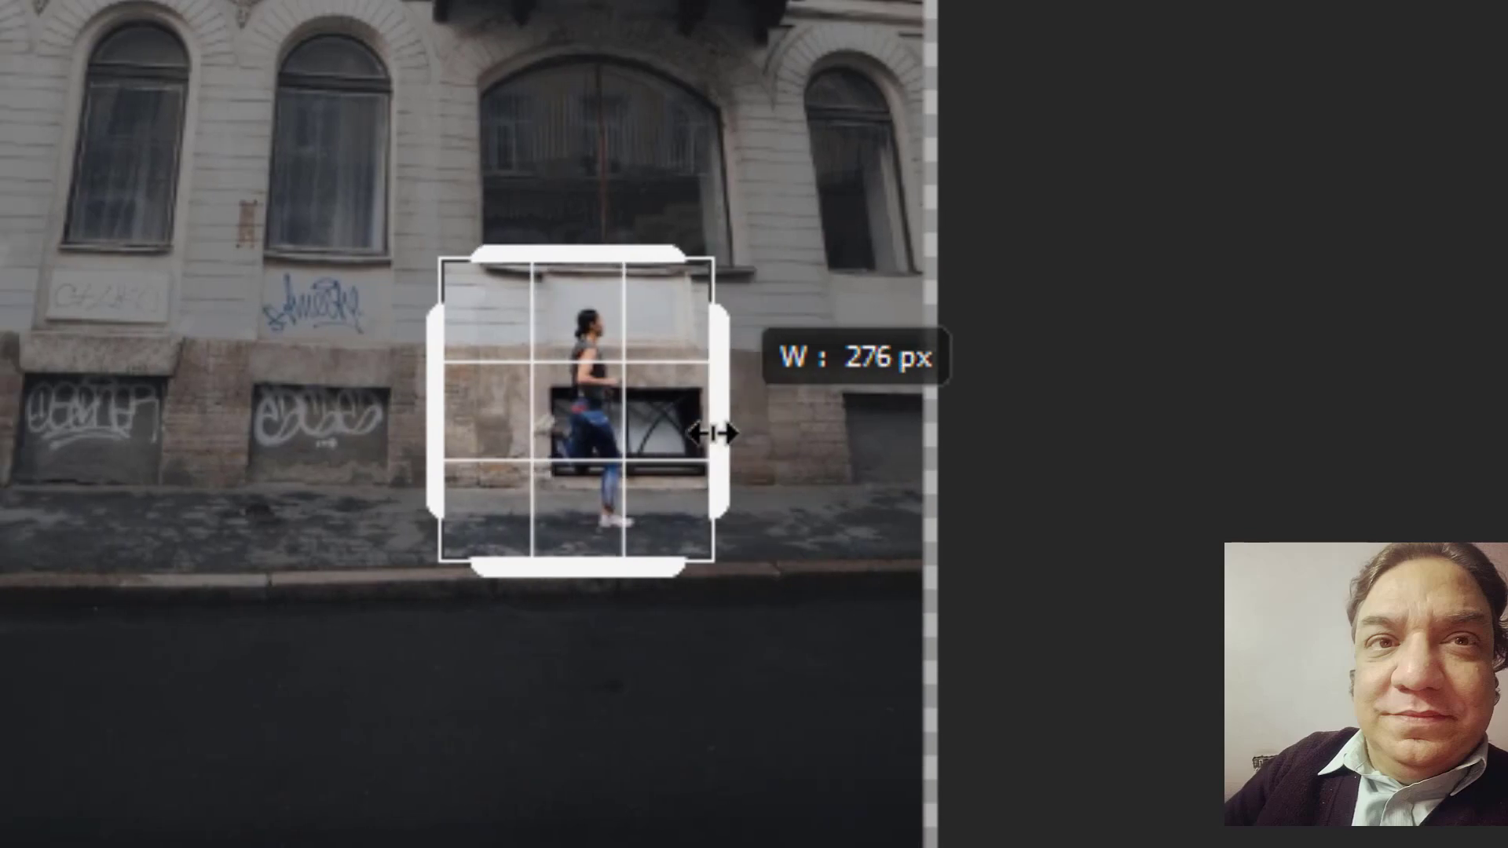
pyautogui.moveTo(736, 433); pyautogui.dragTo(724, 436)
# Commit the crop, remove the runner's background via Quick Actions, then save and quit Photoshop.
pyautogui.press('Return')
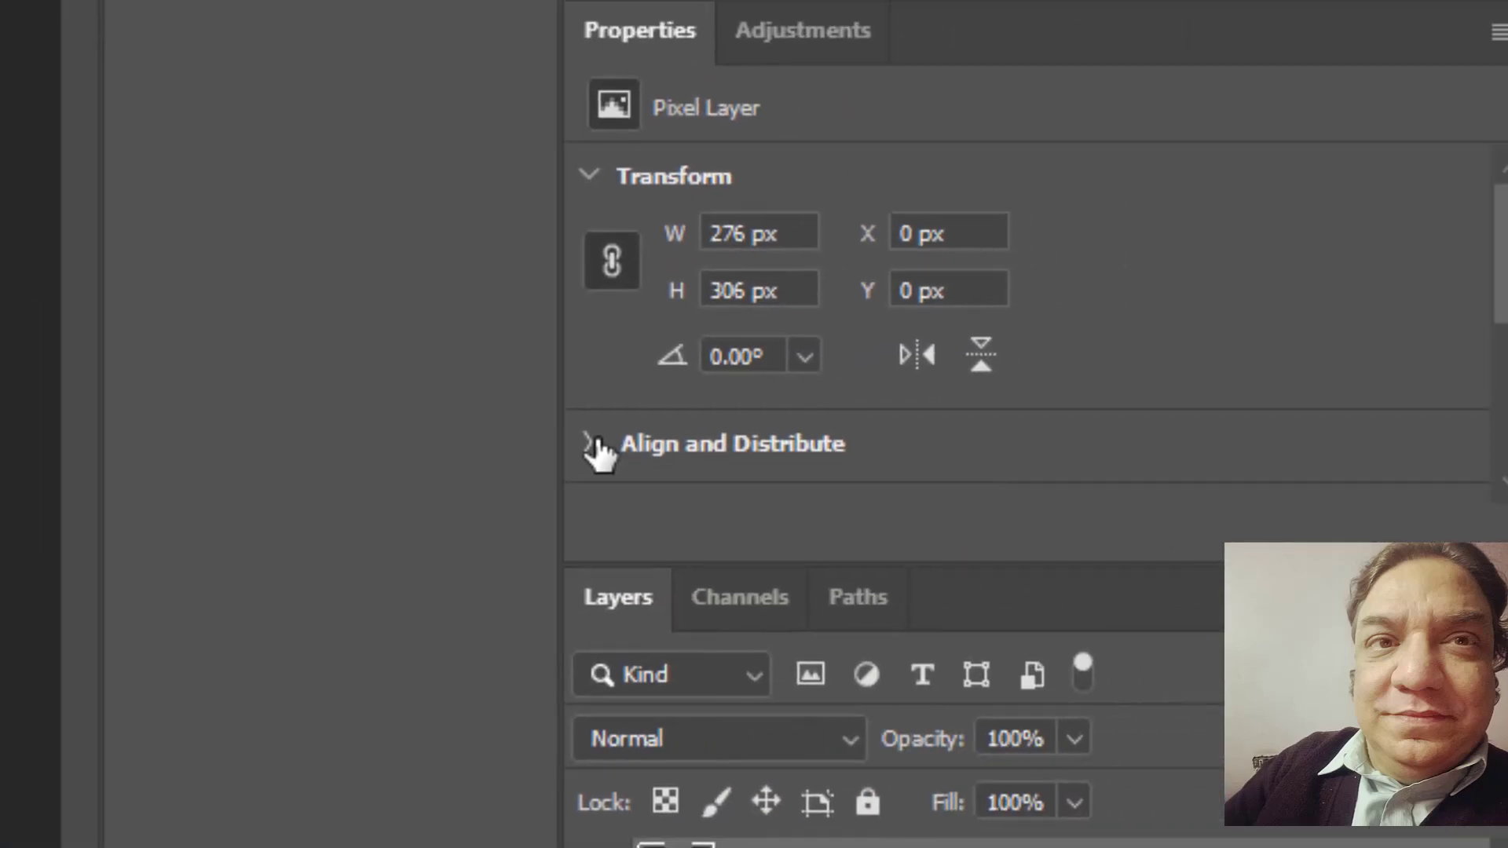
pyautogui.click(595, 444)
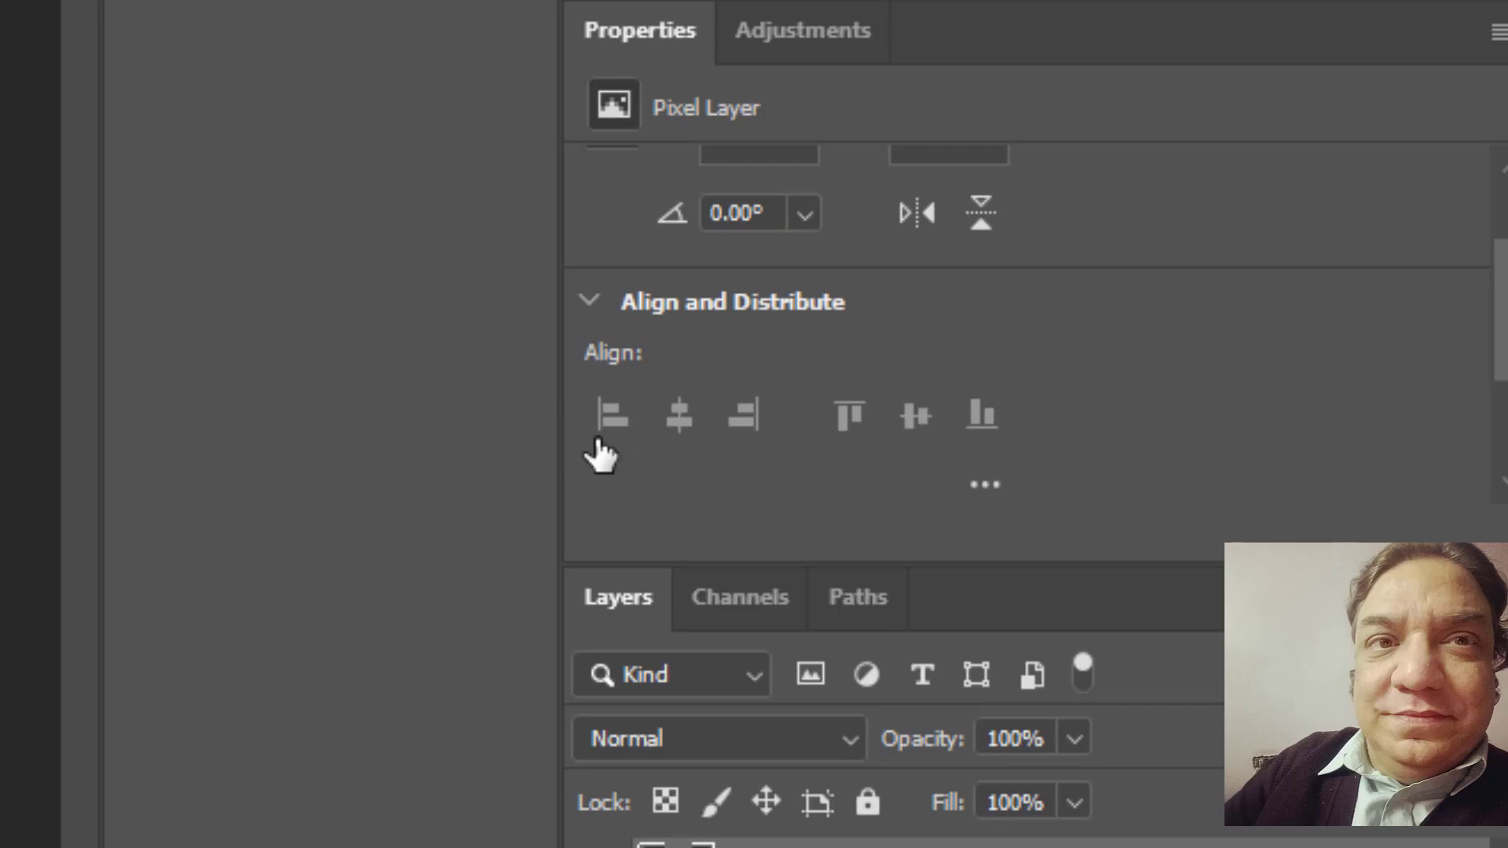
pyautogui.click(592, 303)
pyautogui.click(597, 374)
pyautogui.click(597, 375)
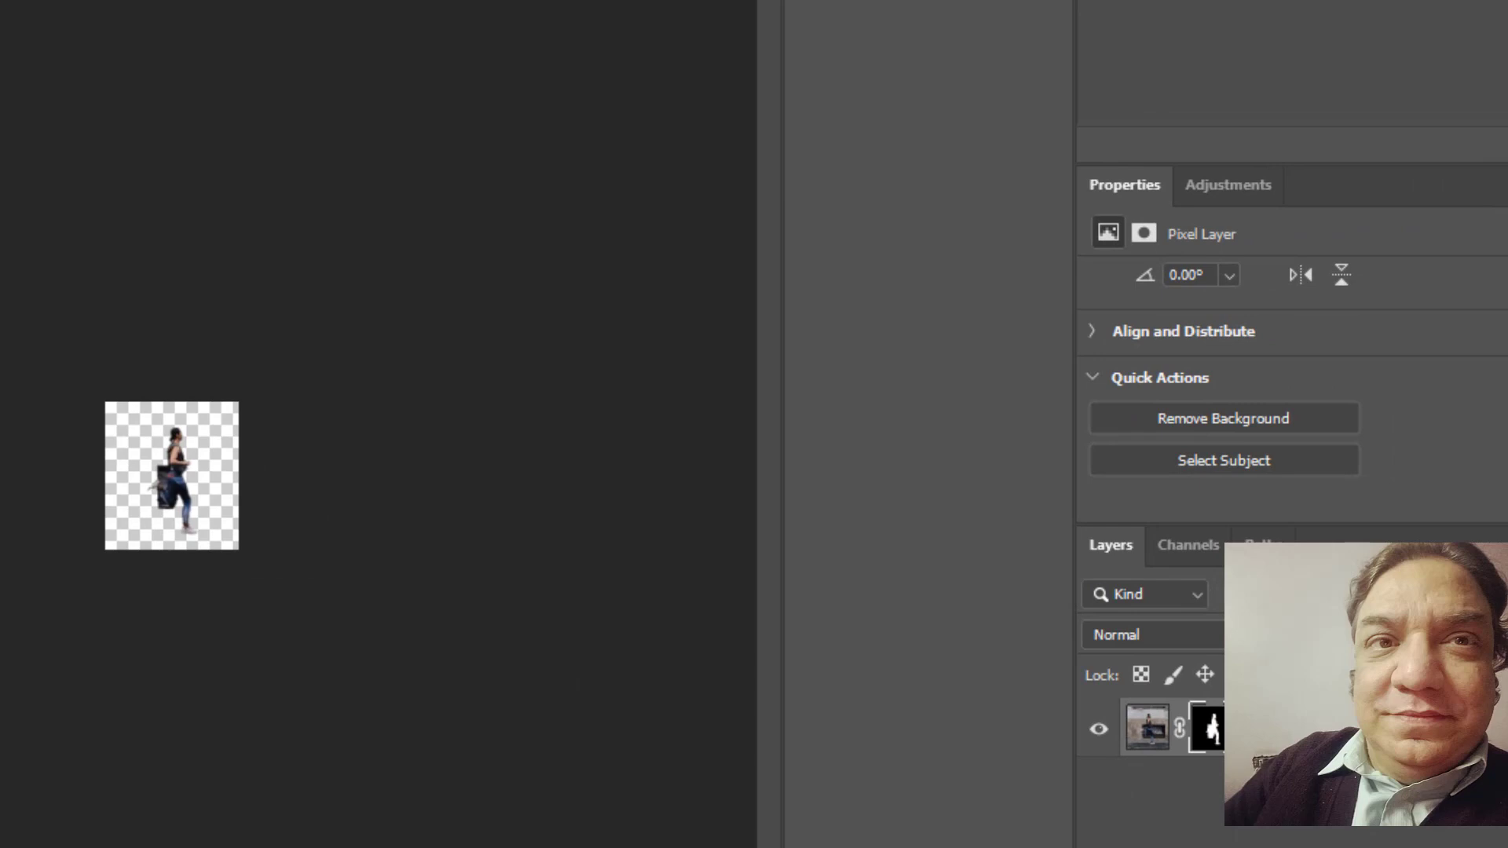
pyautogui.hotkey('ctrl', 'q')
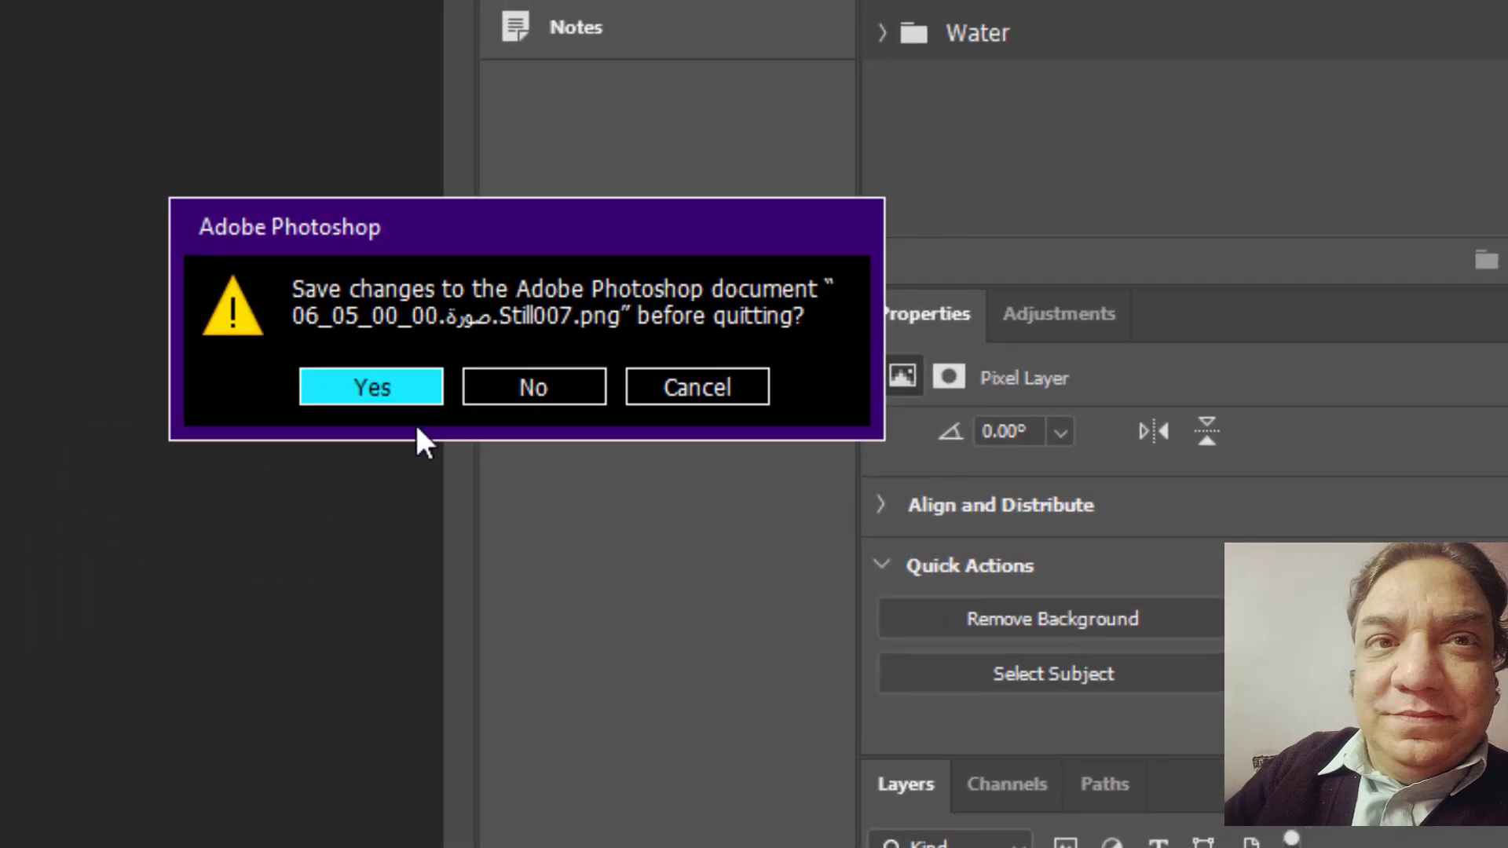
pyautogui.click(401, 383)
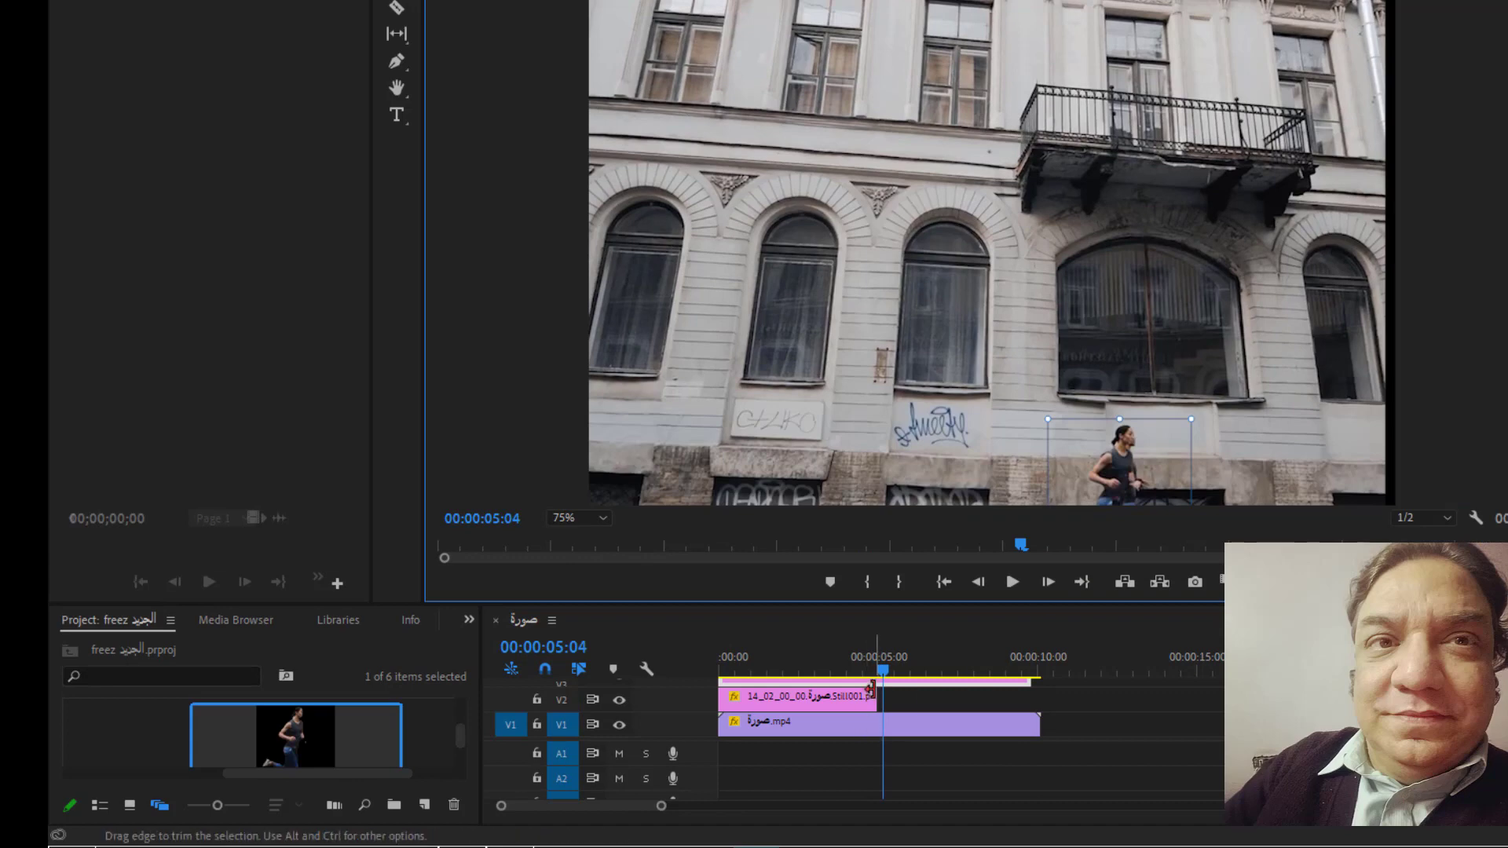
# Move the playhead back to about 00:00:02:08 and select the runner clip on V1.
pyautogui.moveTo(879, 667); pyautogui.dragTo(791, 673)
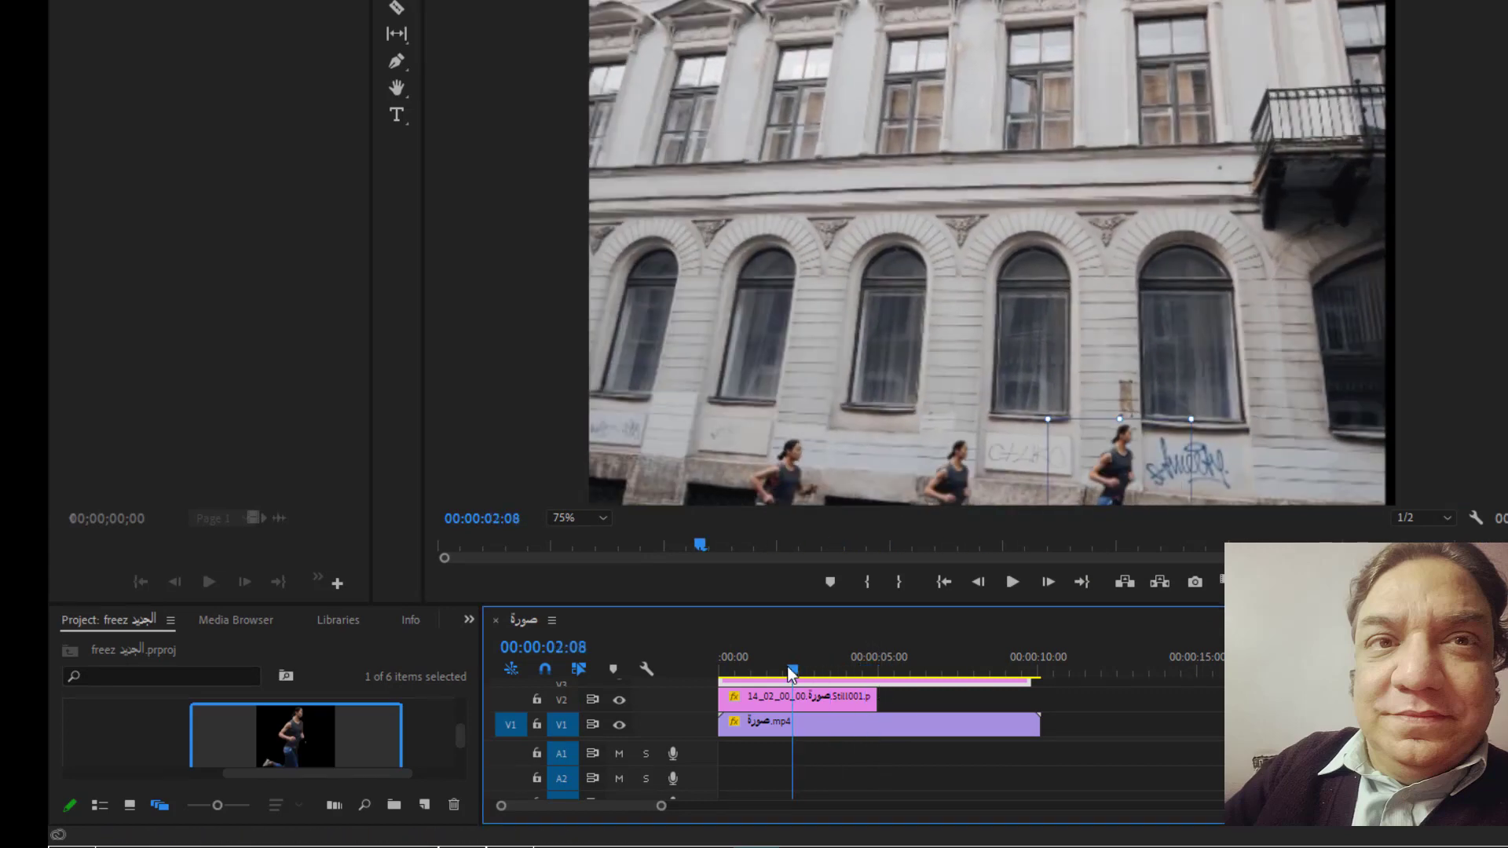
pyautogui.moveTo(791, 673); pyautogui.dragTo(794, 667)
pyautogui.click(847, 729)
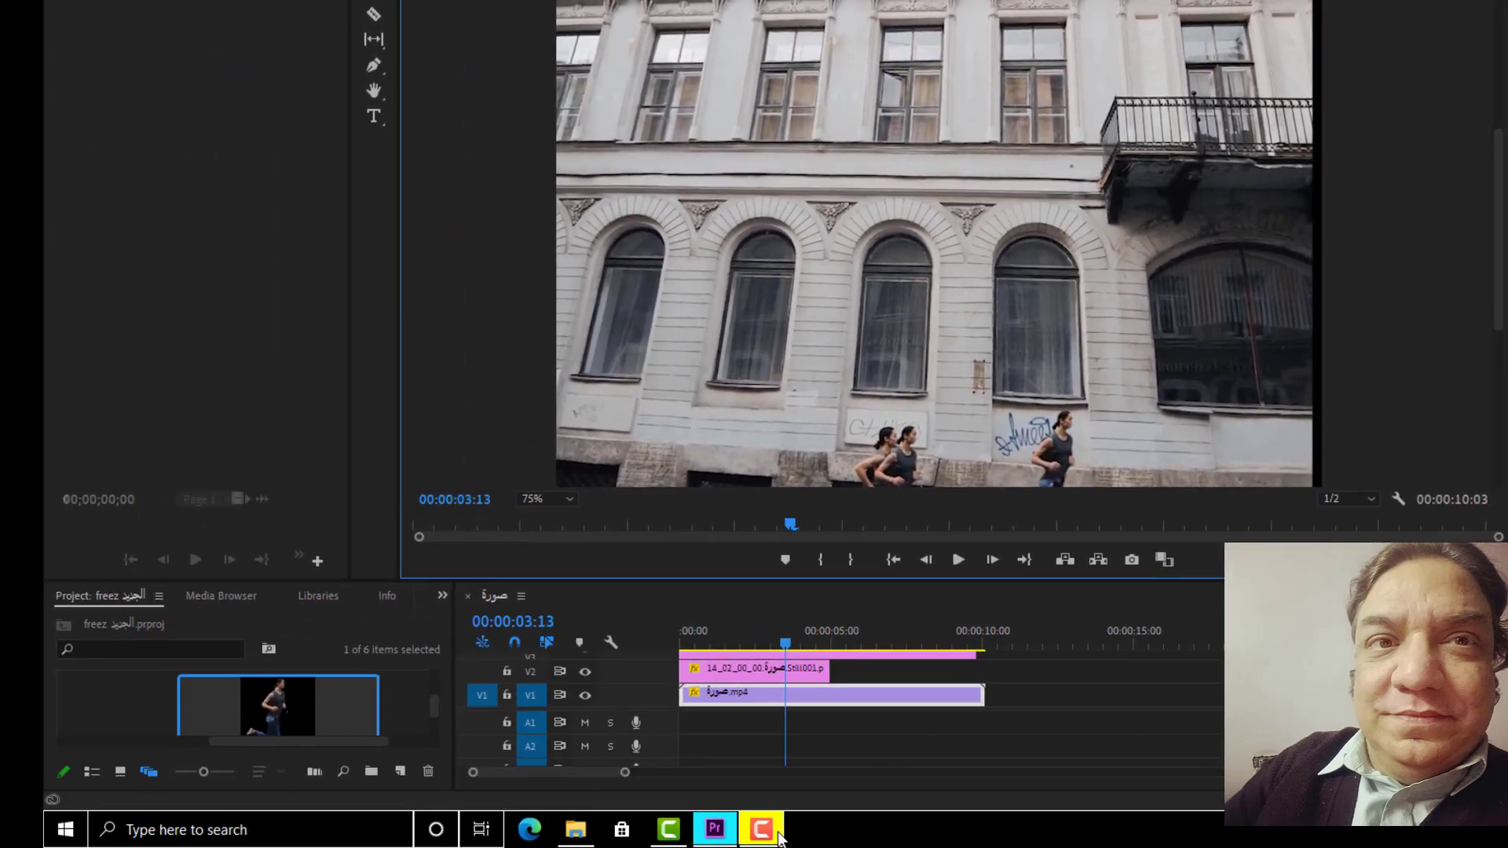
# Play the sequence from the start and drag the divider down to enlarge the Program Monitor.
pyautogui.click(779, 834)
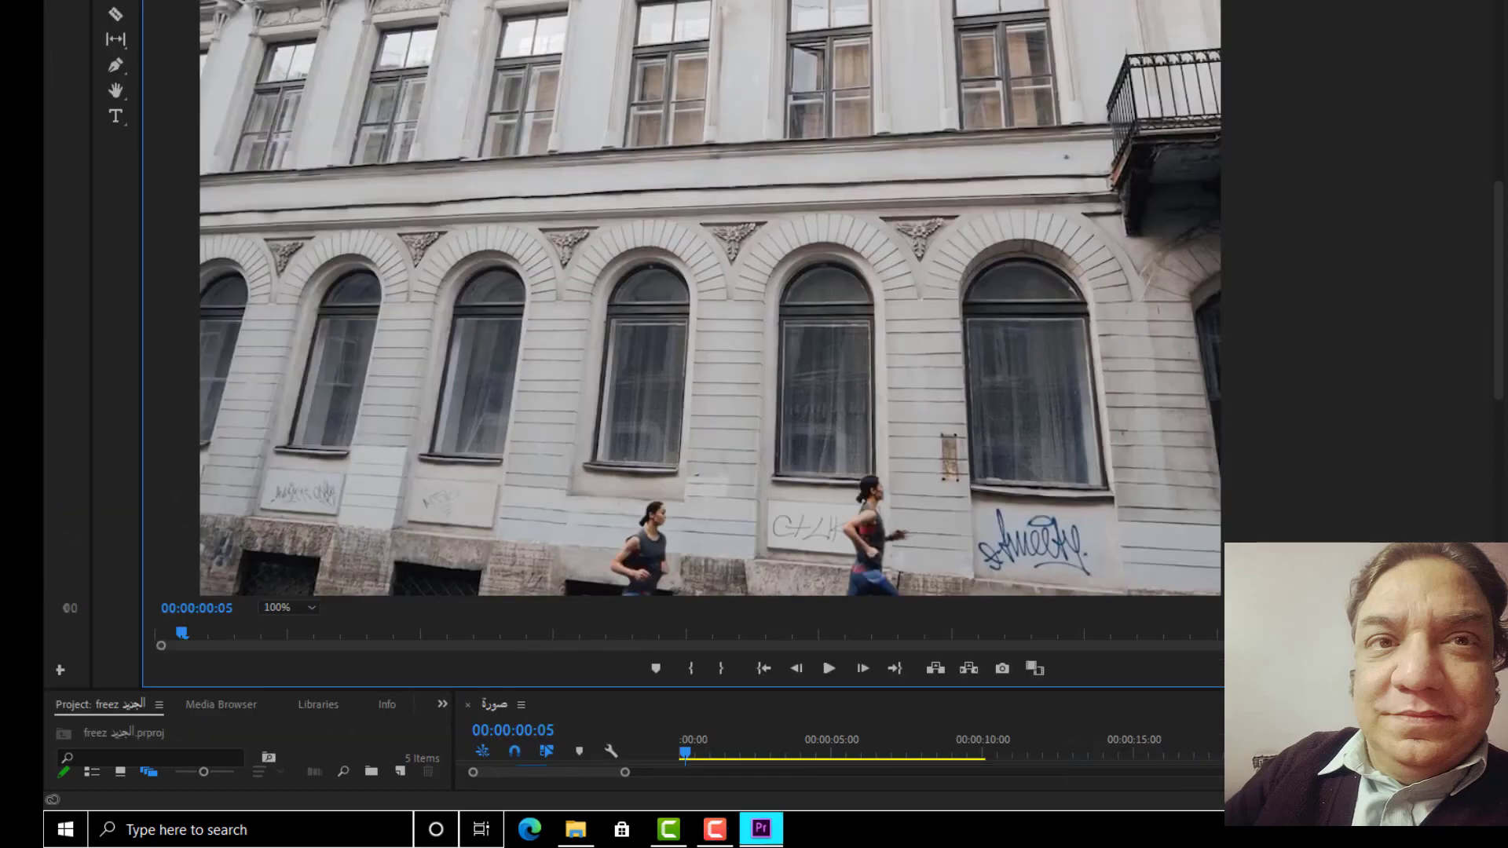
pyautogui.click(832, 667)
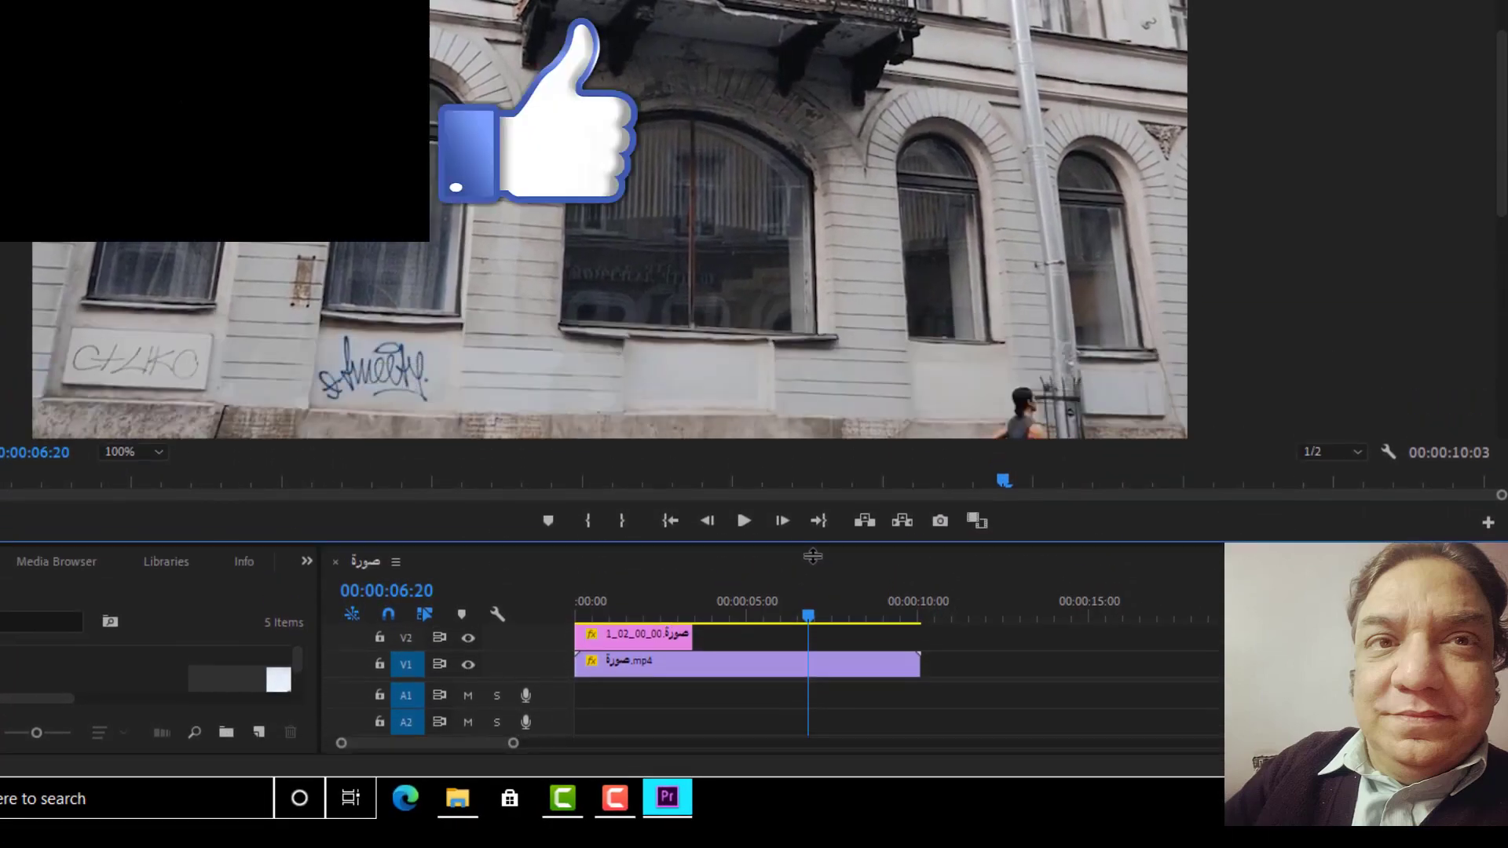
pyautogui.moveTo(813, 557); pyautogui.dragTo(838, 690)
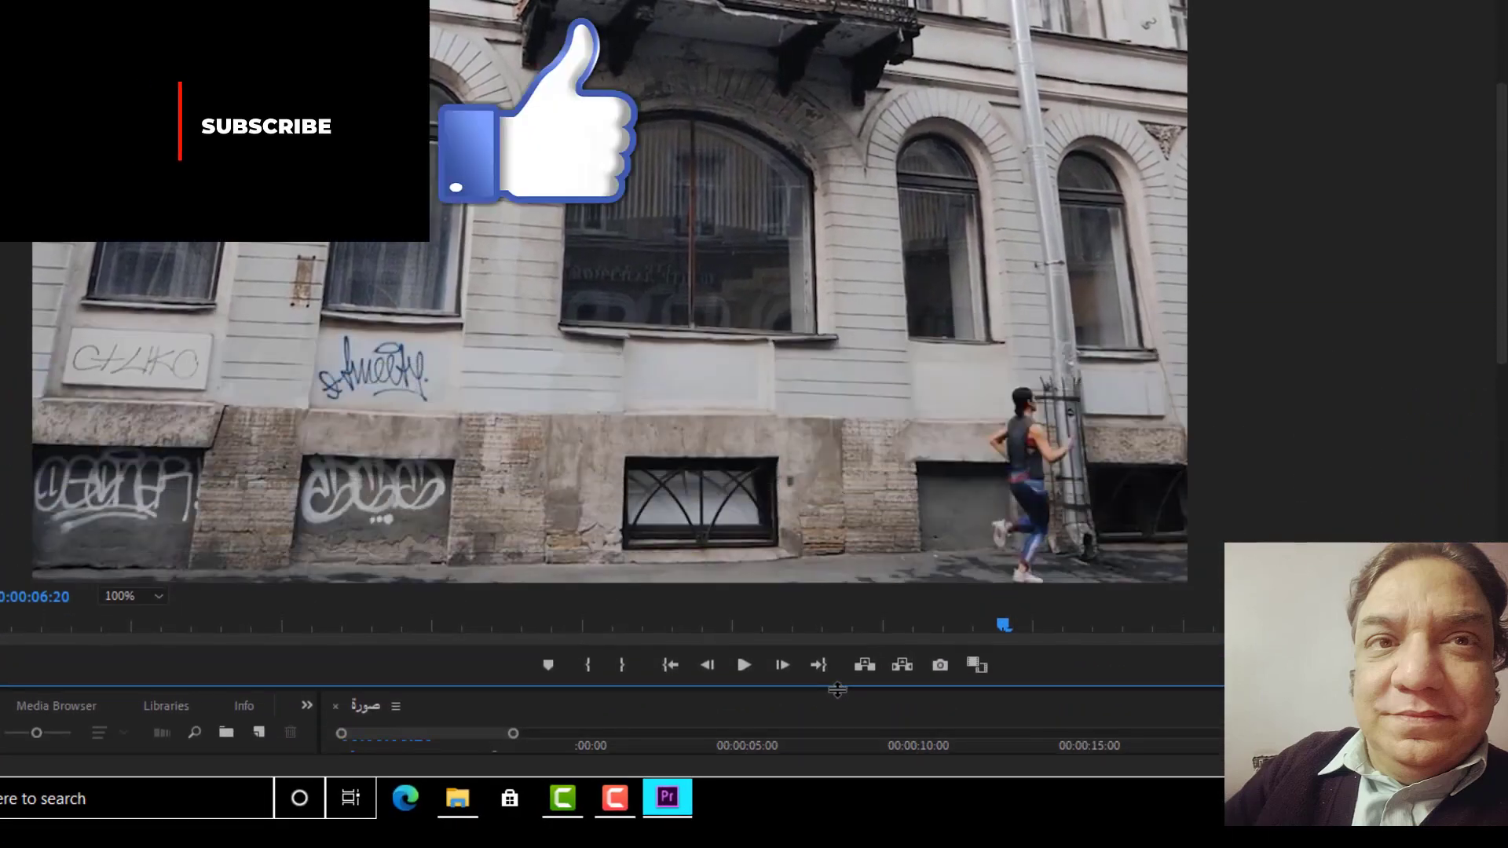